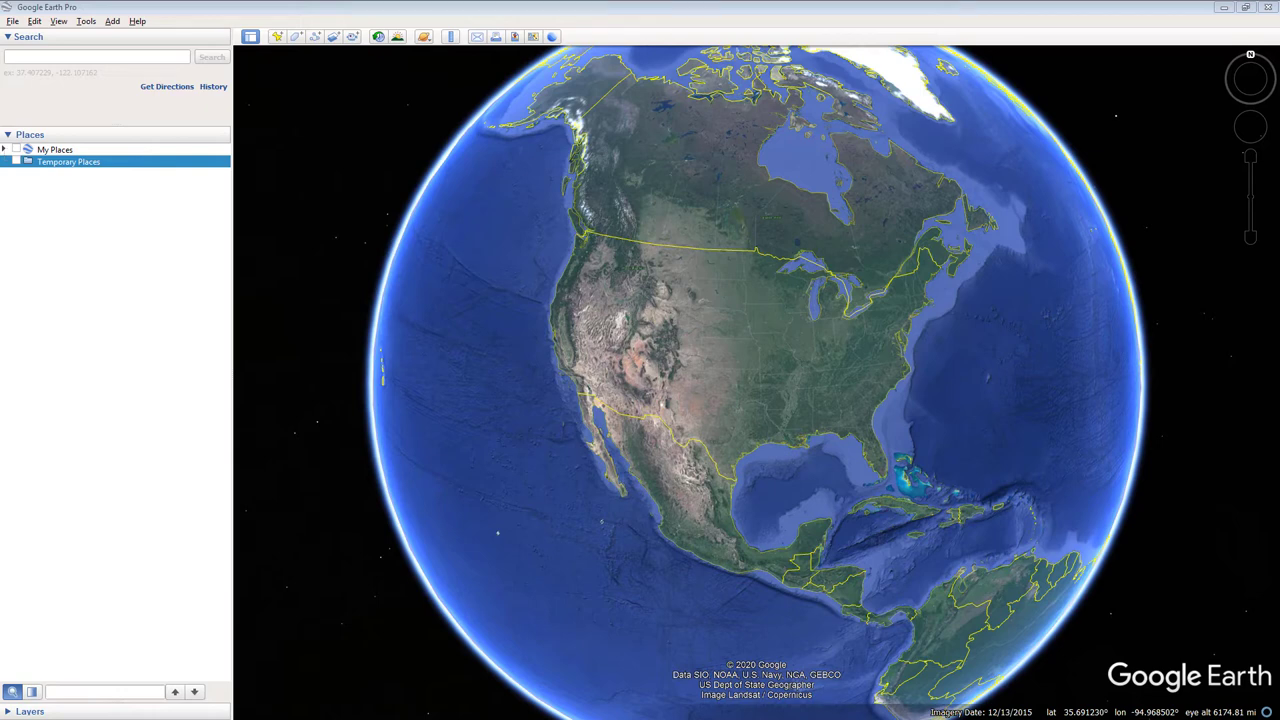
# Set the units of measurement to Meters, Kilometers in the program options and apply them.
pyautogui.click(87, 22)
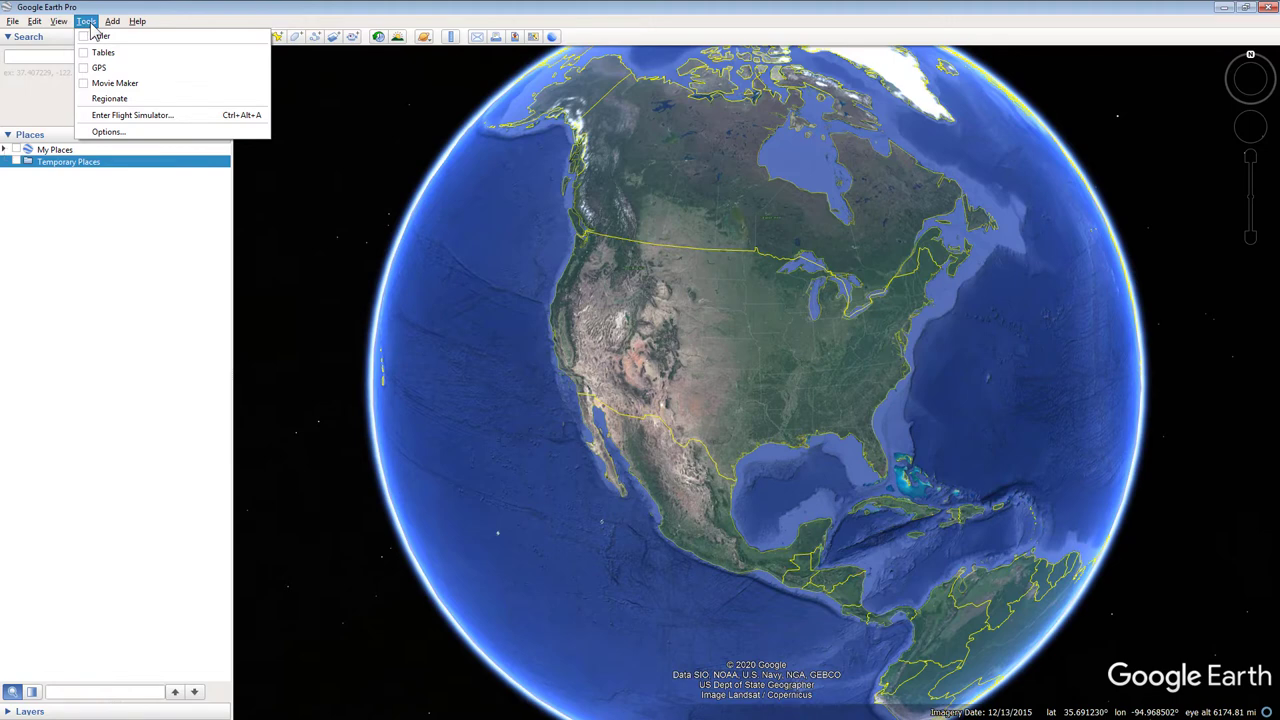
pyautogui.click(104, 134)
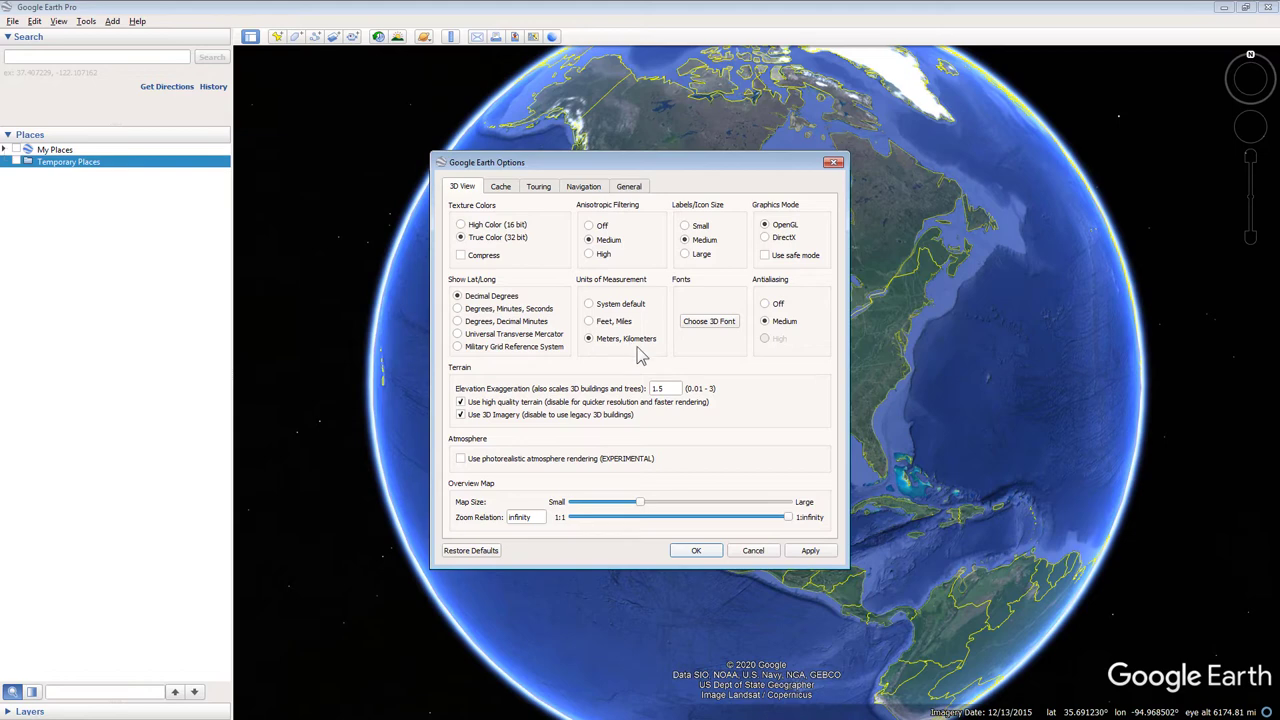
pyautogui.click(813, 553)
pyautogui.click(693, 553)
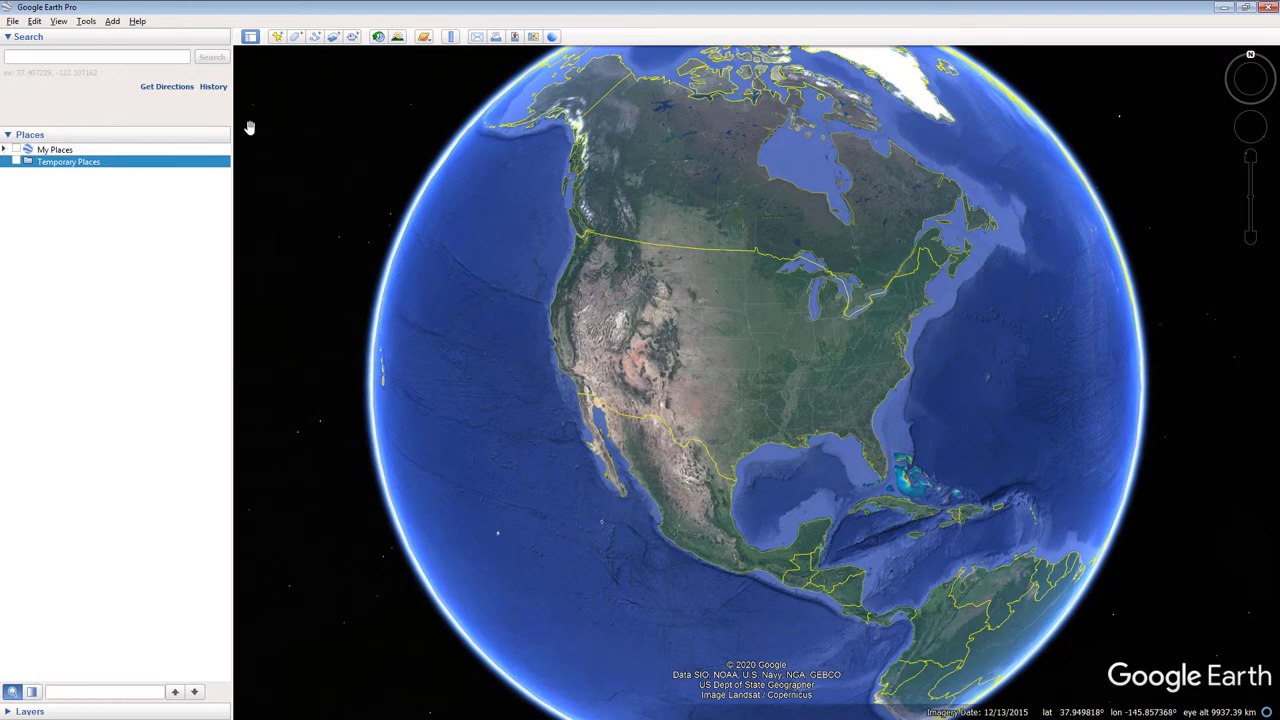
# Search for 'Fort Mackay, AB'.
pyautogui.click(158, 57)
pyautogui.write('Fort Mackay, AB')
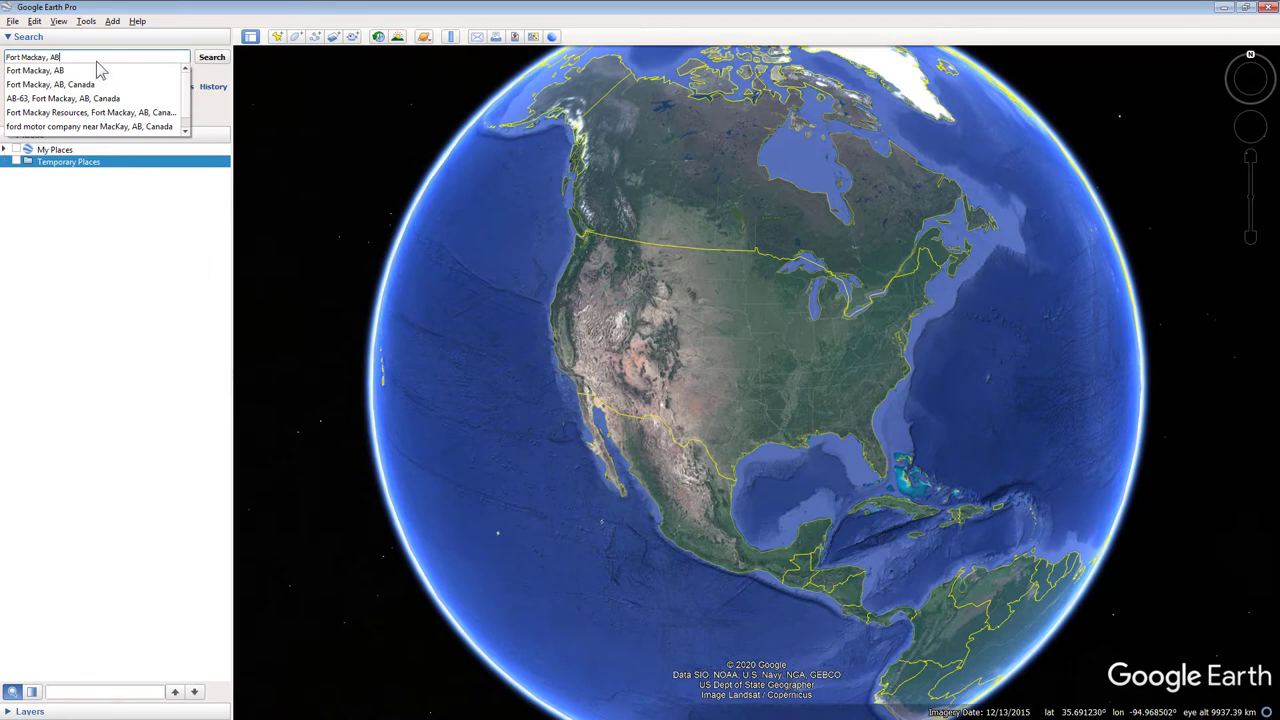
pyautogui.click(211, 57)
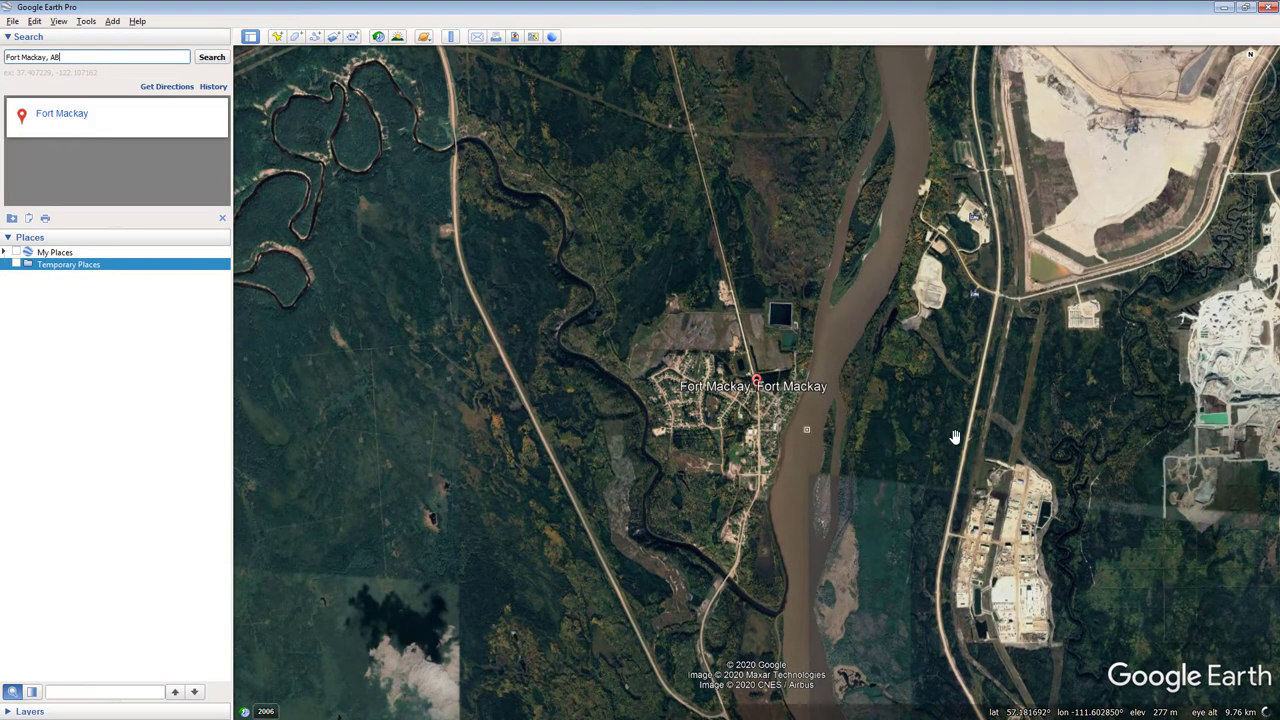
# Zoom out and pan to frame the oil sands mines from Fort Mackay down to Fort McMurray.
pyautogui.scroll(-5, 955, 437)
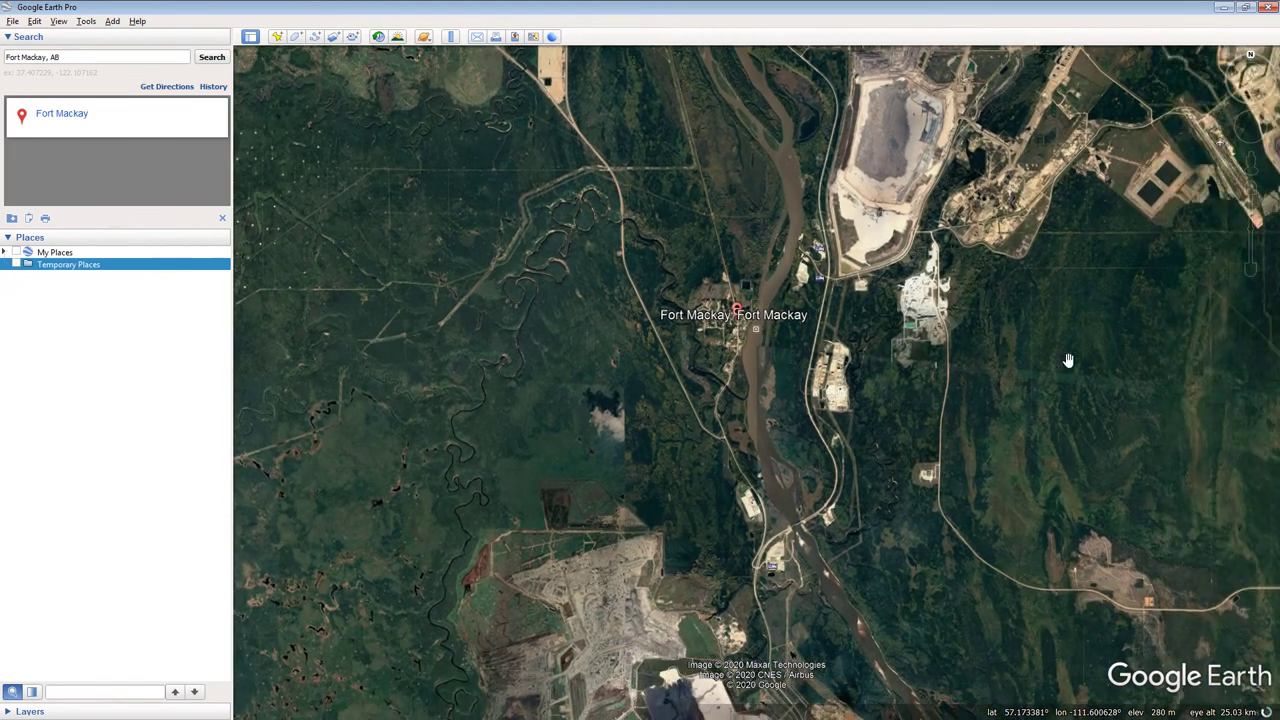
pyautogui.moveTo(1235, 238)
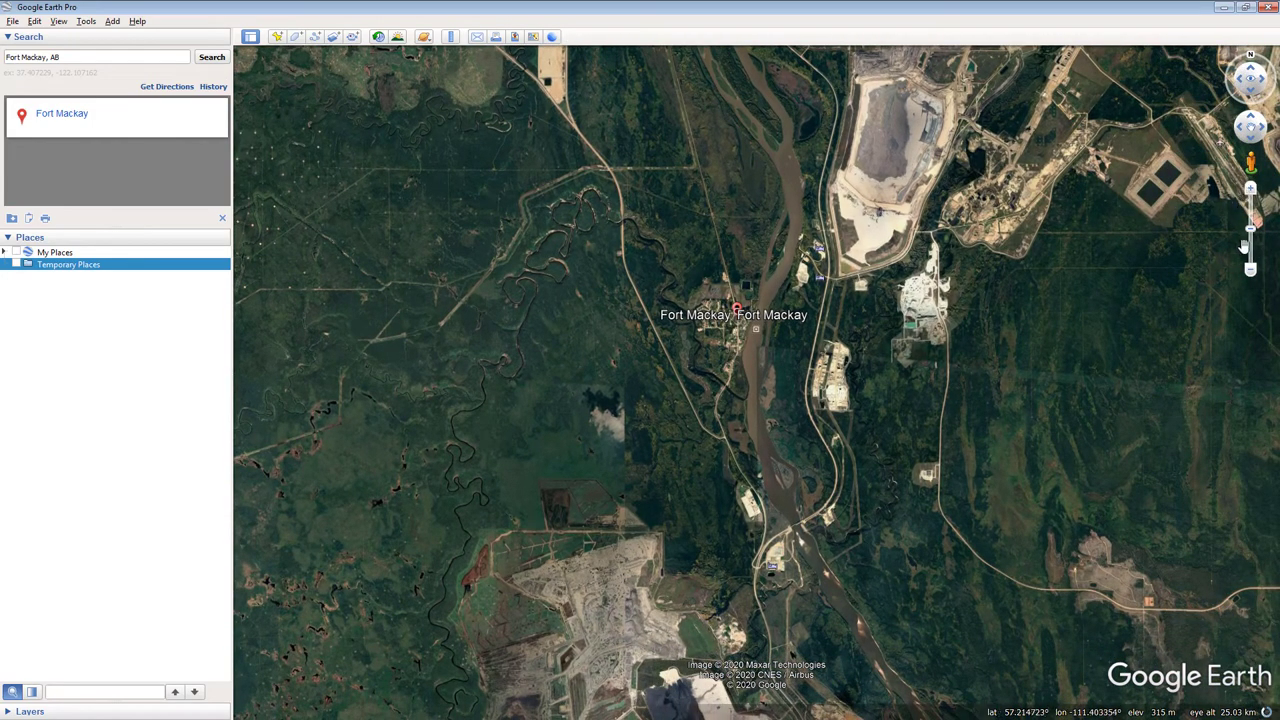
pyautogui.moveTo(1255, 233); pyautogui.dragTo(1251, 240)
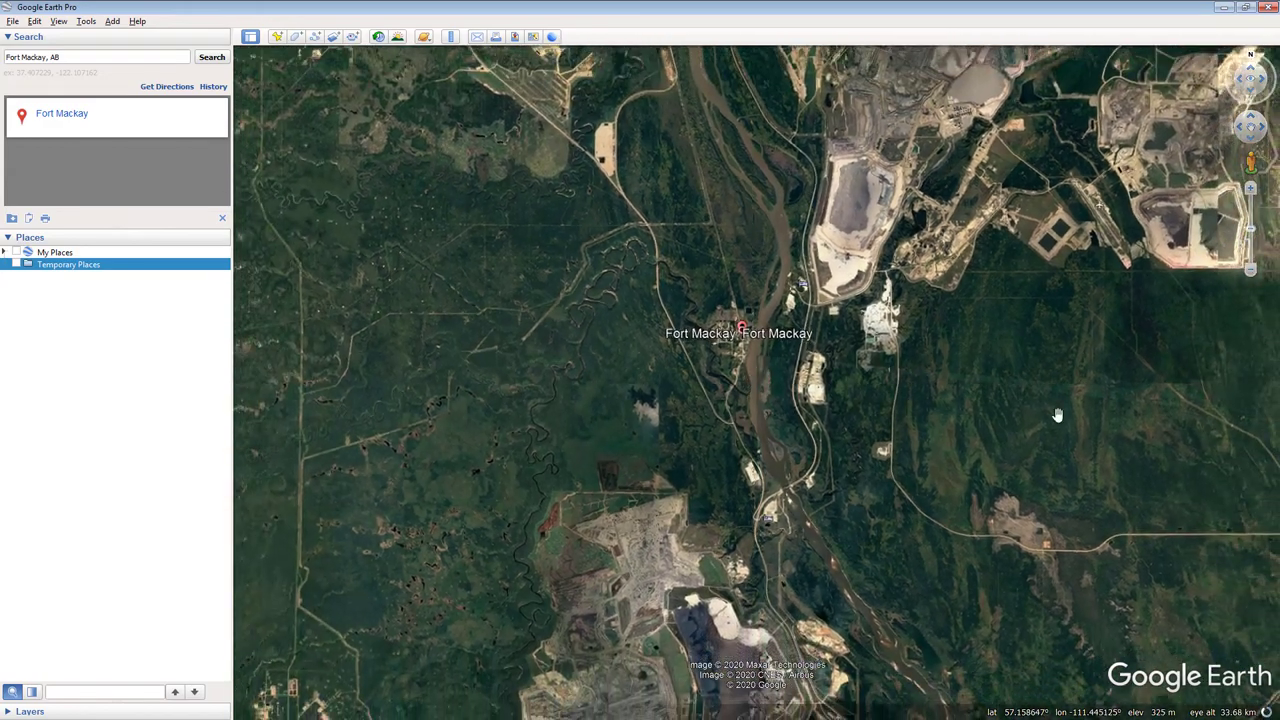
pyautogui.scroll(-5, 1036, 466)
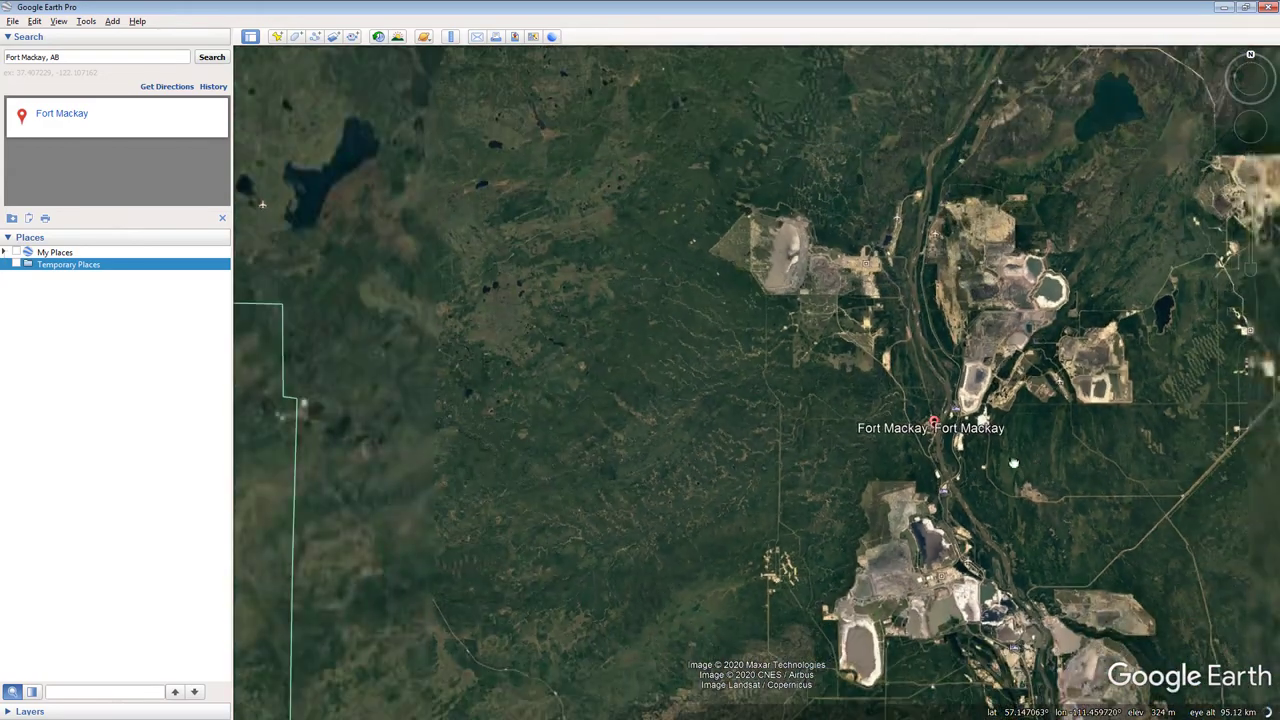
pyautogui.moveTo(1037, 463); pyautogui.dragTo(885, 413)
pyautogui.scroll(-2, 885, 413)
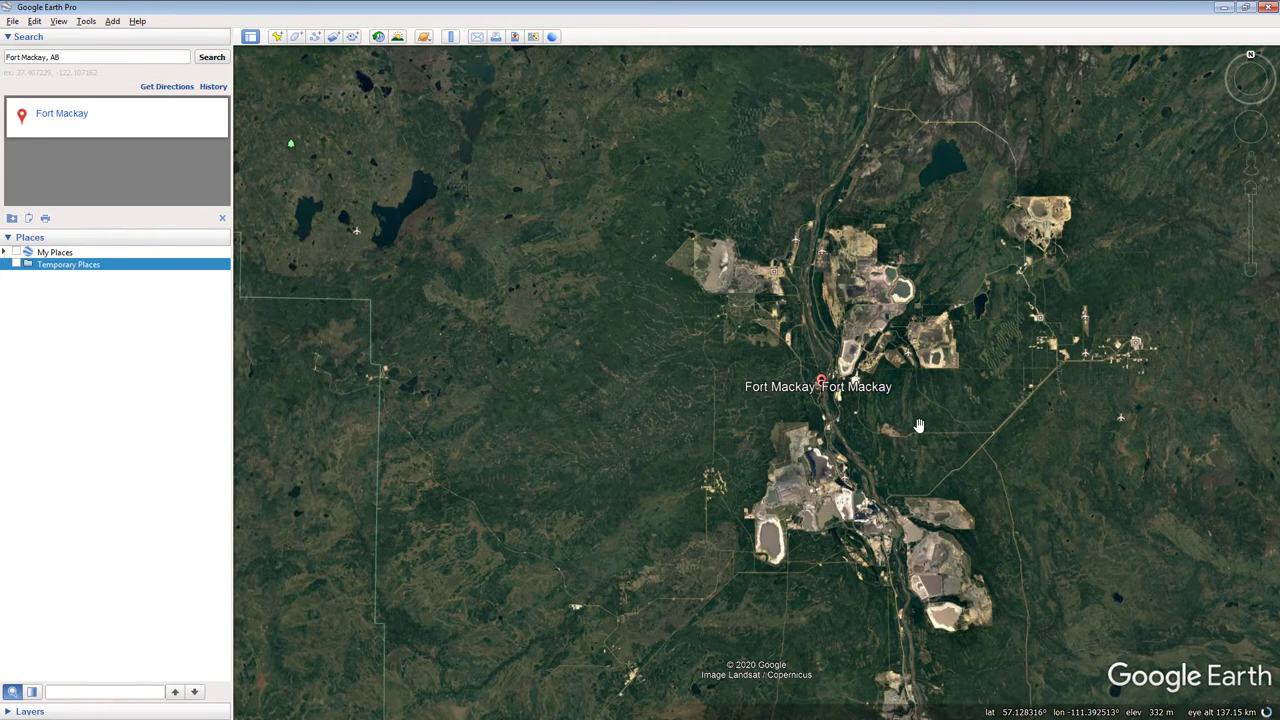
pyautogui.scroll(-2, 916, 424)
pyautogui.scroll(1, 918, 425)
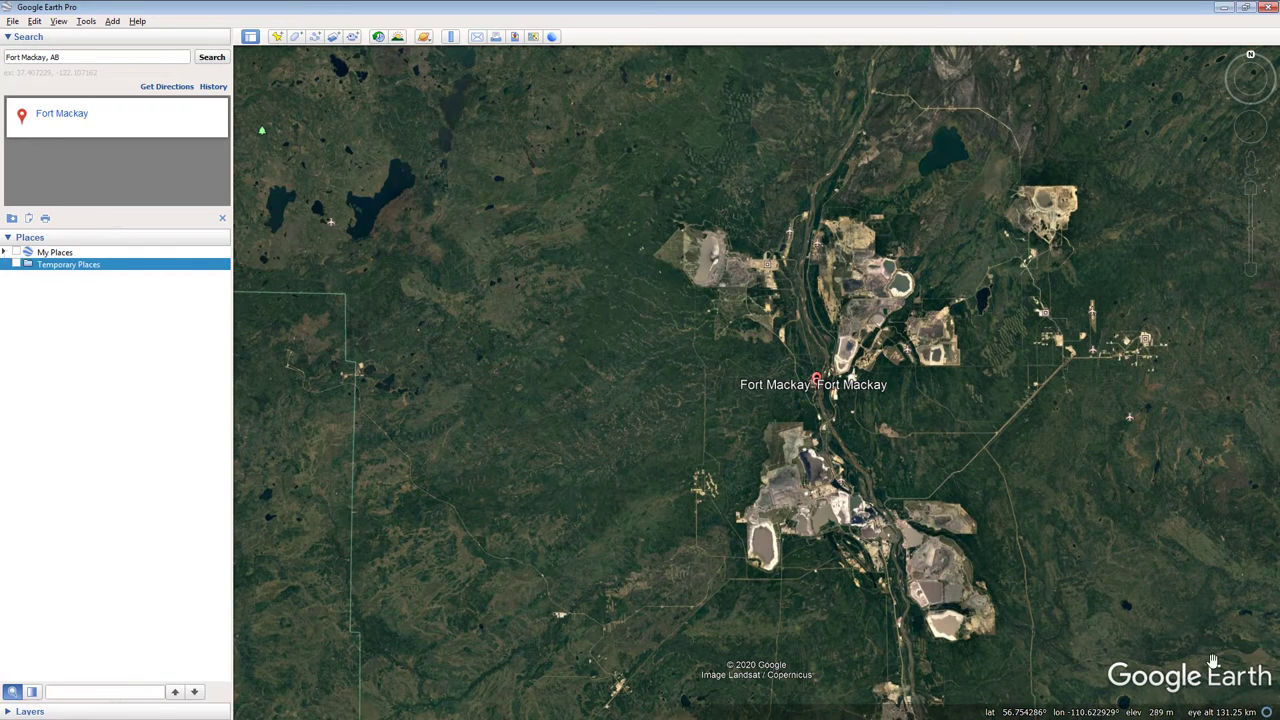
pyautogui.scroll(-1, 1206, 345)
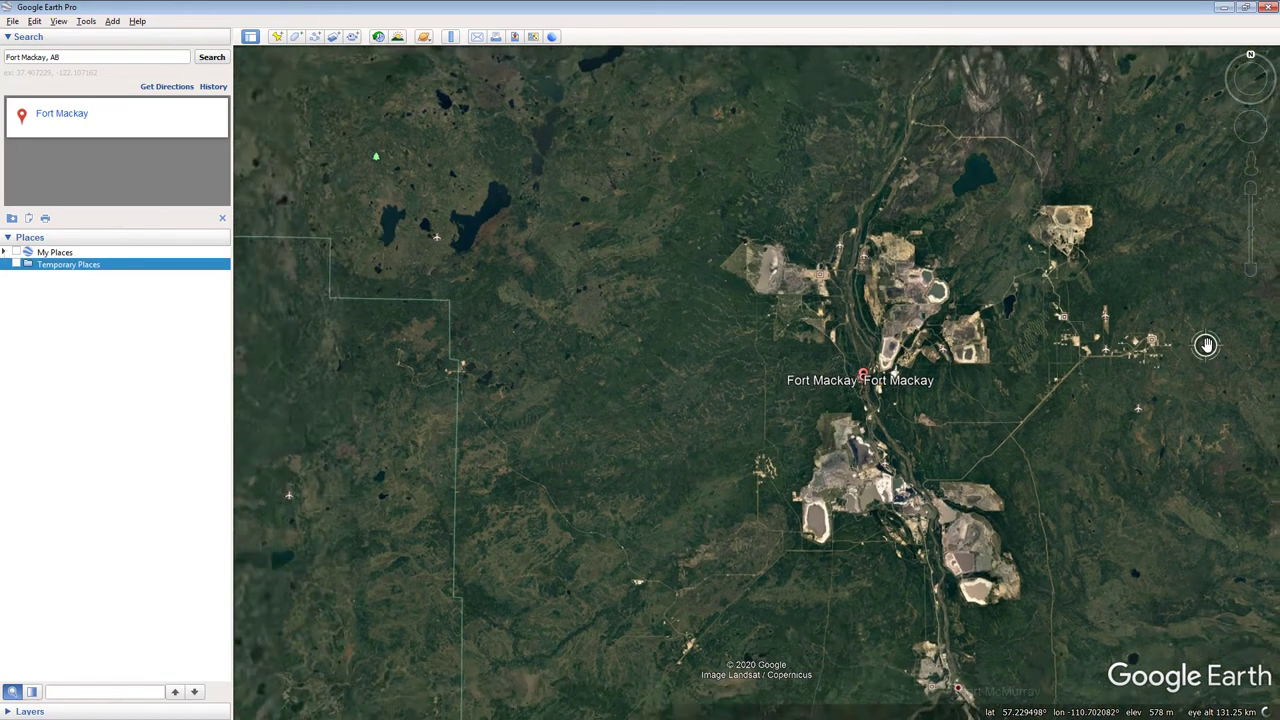
pyautogui.moveTo(1256, 265)
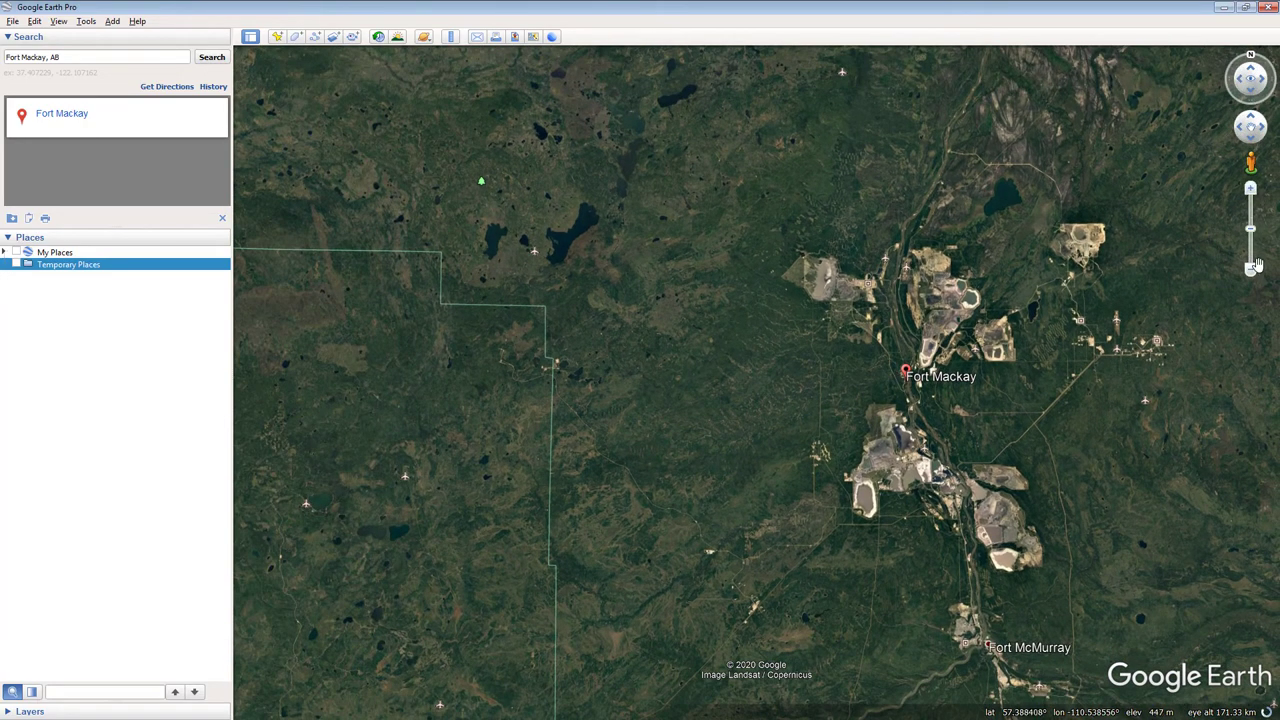
pyautogui.click(1250, 188)
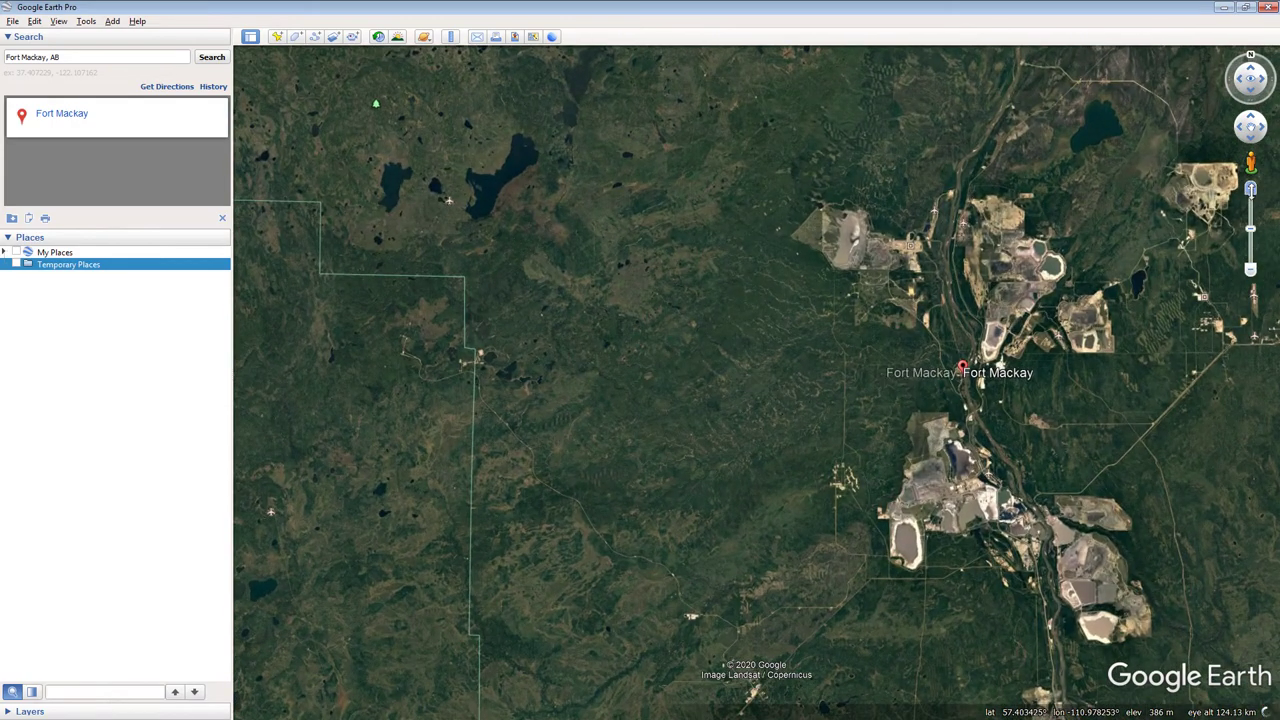
pyautogui.moveTo(1185, 294); pyautogui.dragTo(1089, 262)
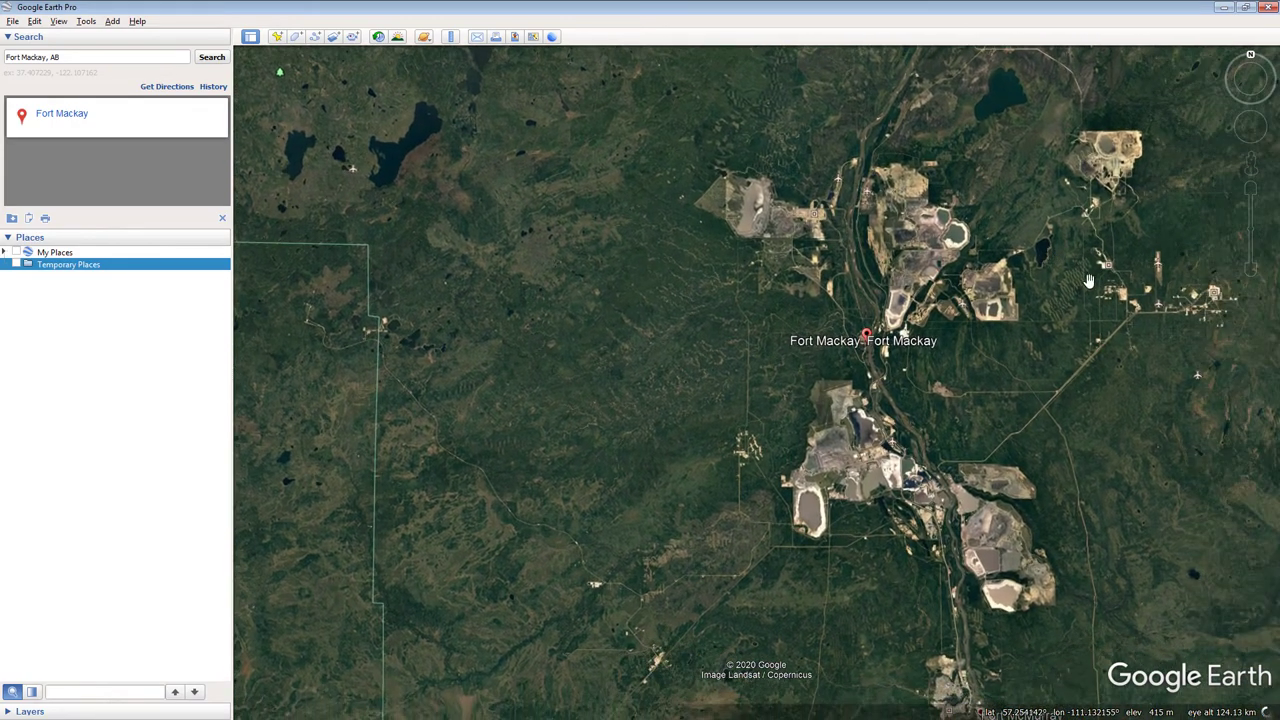
pyautogui.scroll(-2, 1095, 290)
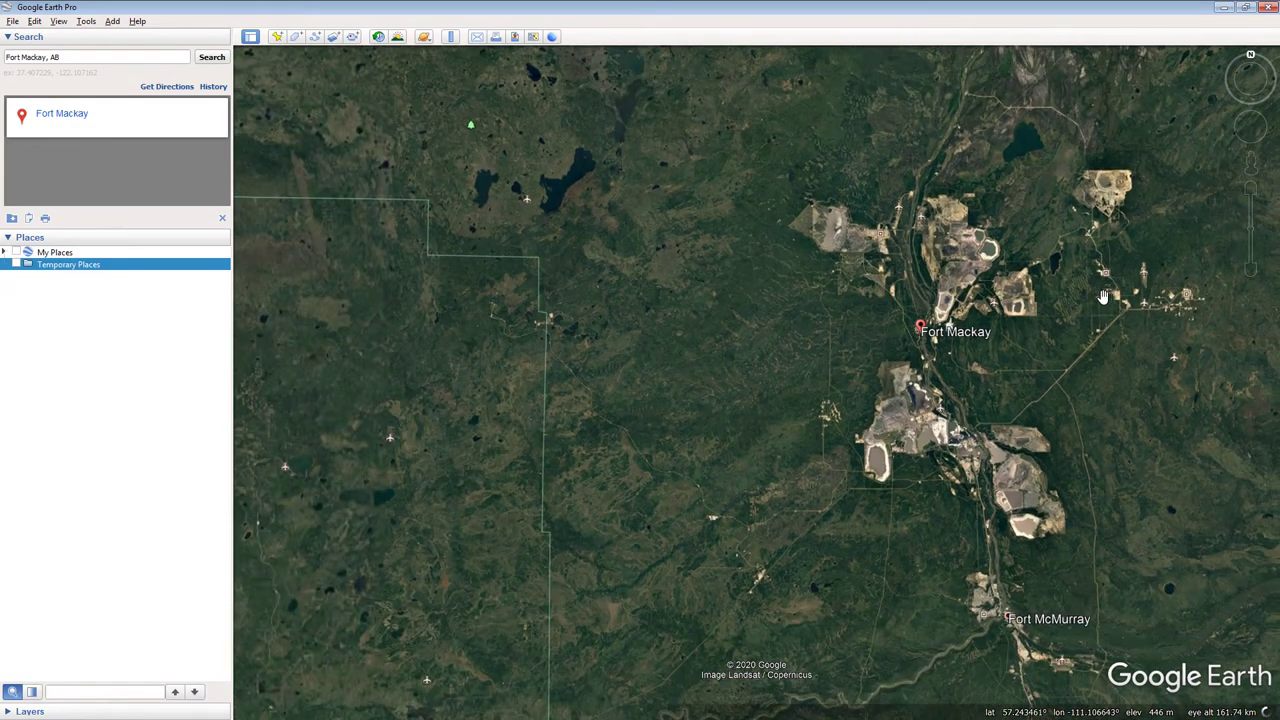
pyautogui.click(1251, 193)
pyautogui.moveTo(1015, 405); pyautogui.dragTo(840, 409)
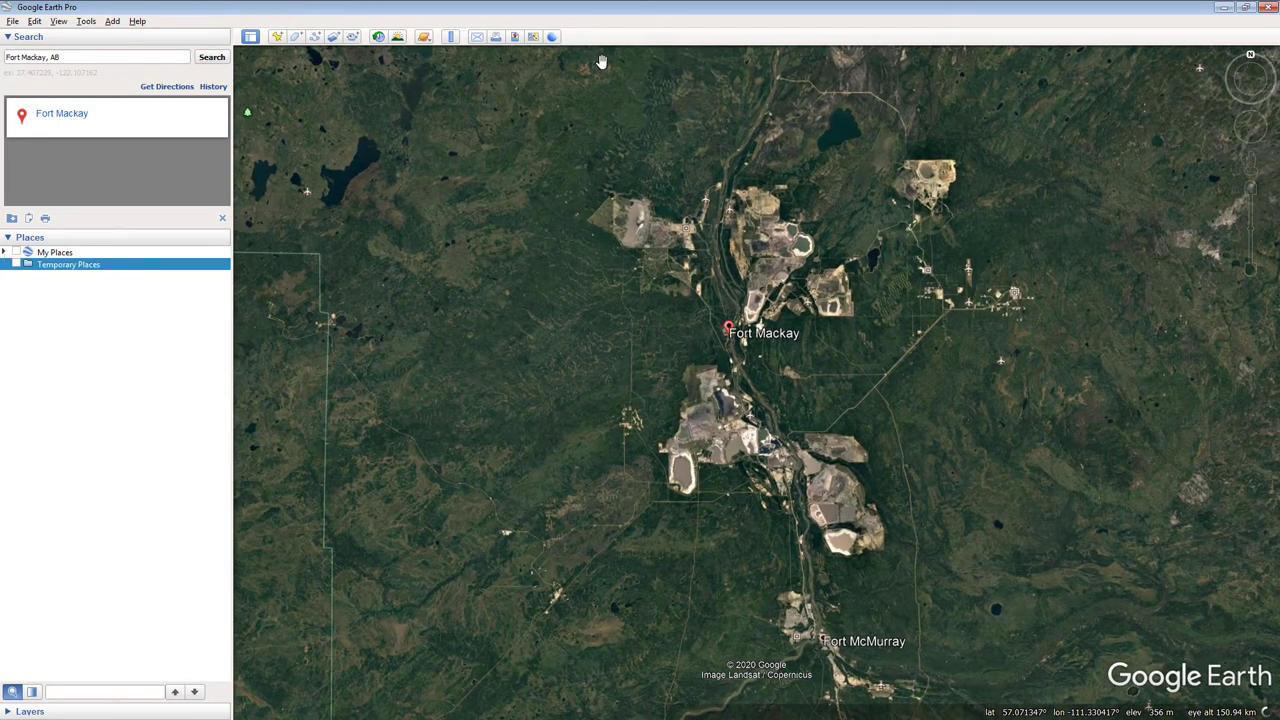
# Open the Ruler's Polygon tab with Kilometers and Square Kilometers units, placing the first point near Fort Mackay.
pyautogui.click(451, 42)
pyautogui.moveTo(505, 196); pyautogui.dragTo(415, 167)
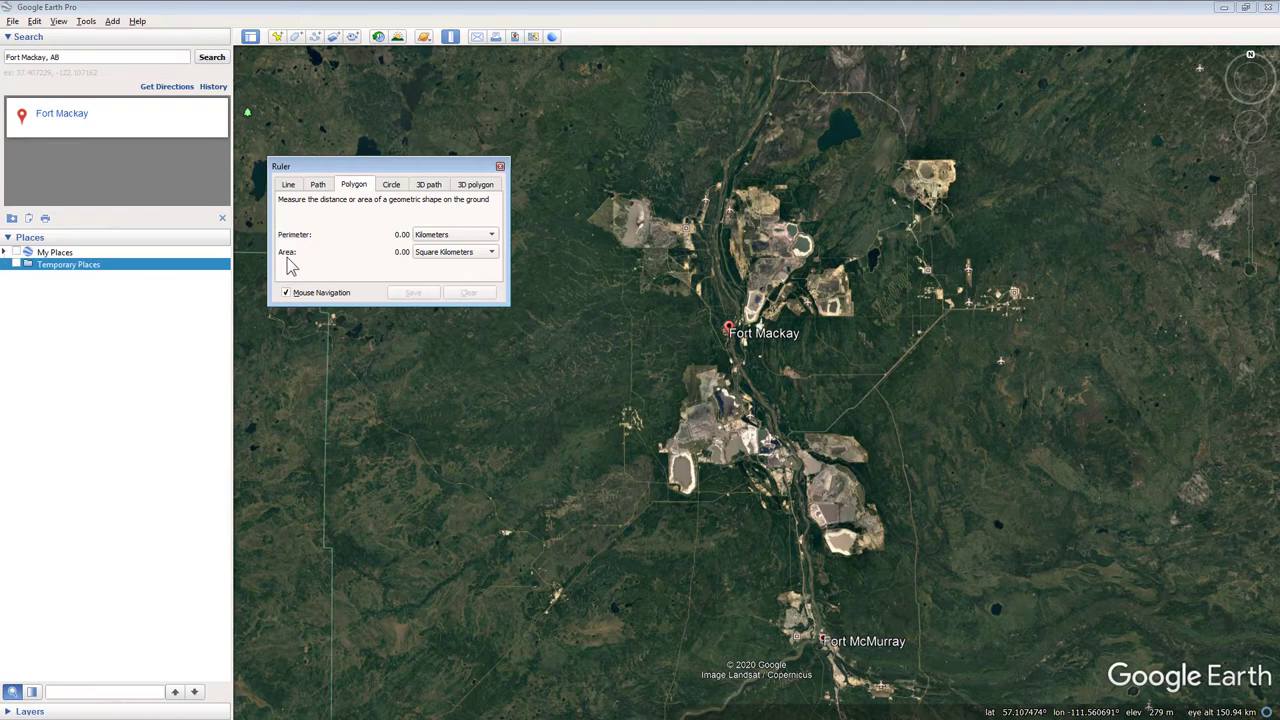
pyautogui.click(448, 240)
pyautogui.click(445, 240)
pyautogui.click(485, 253)
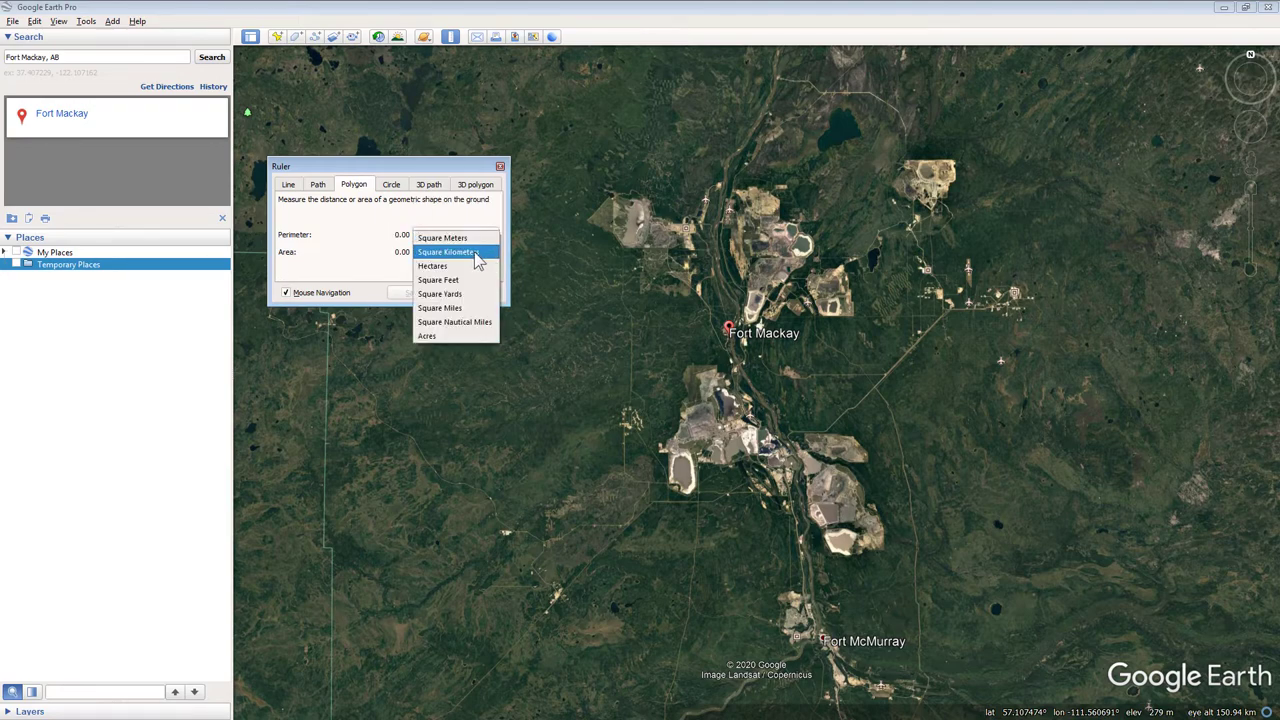
pyautogui.click(477, 258)
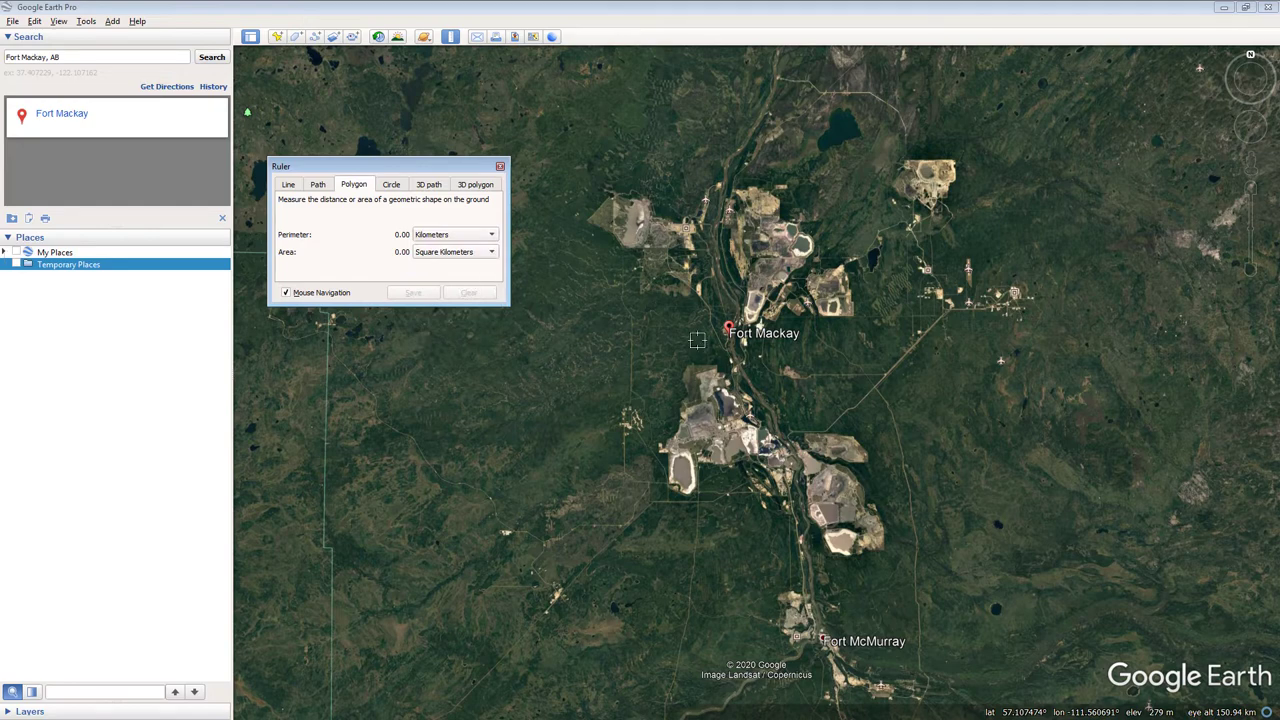
pyautogui.click(704, 345)
# Trace the polygon down the mines' west side and around Fort McMurray.
pyautogui.click(679, 371)
pyautogui.click(666, 402)
pyautogui.click(655, 454)
pyautogui.click(665, 495)
pyautogui.click(708, 522)
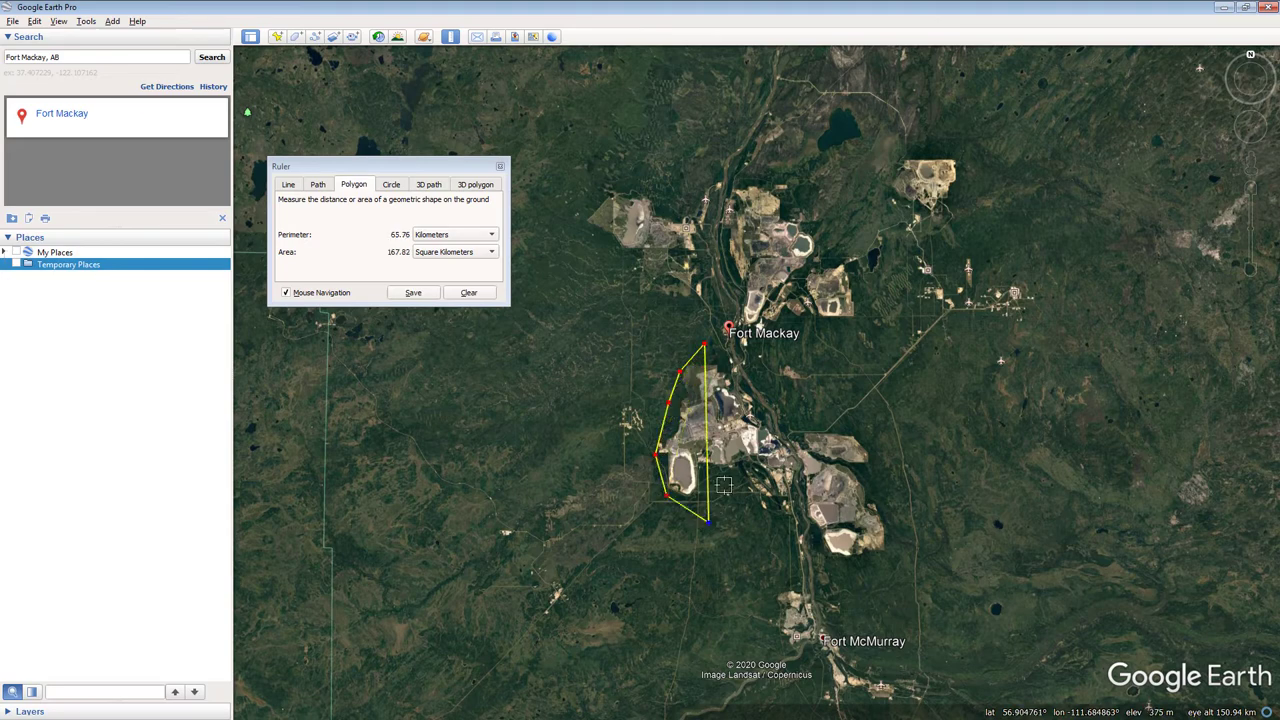
pyautogui.click(724, 485)
pyautogui.click(761, 504)
pyautogui.click(777, 541)
pyautogui.click(762, 608)
pyautogui.click(777, 646)
pyautogui.click(814, 659)
pyautogui.click(844, 632)
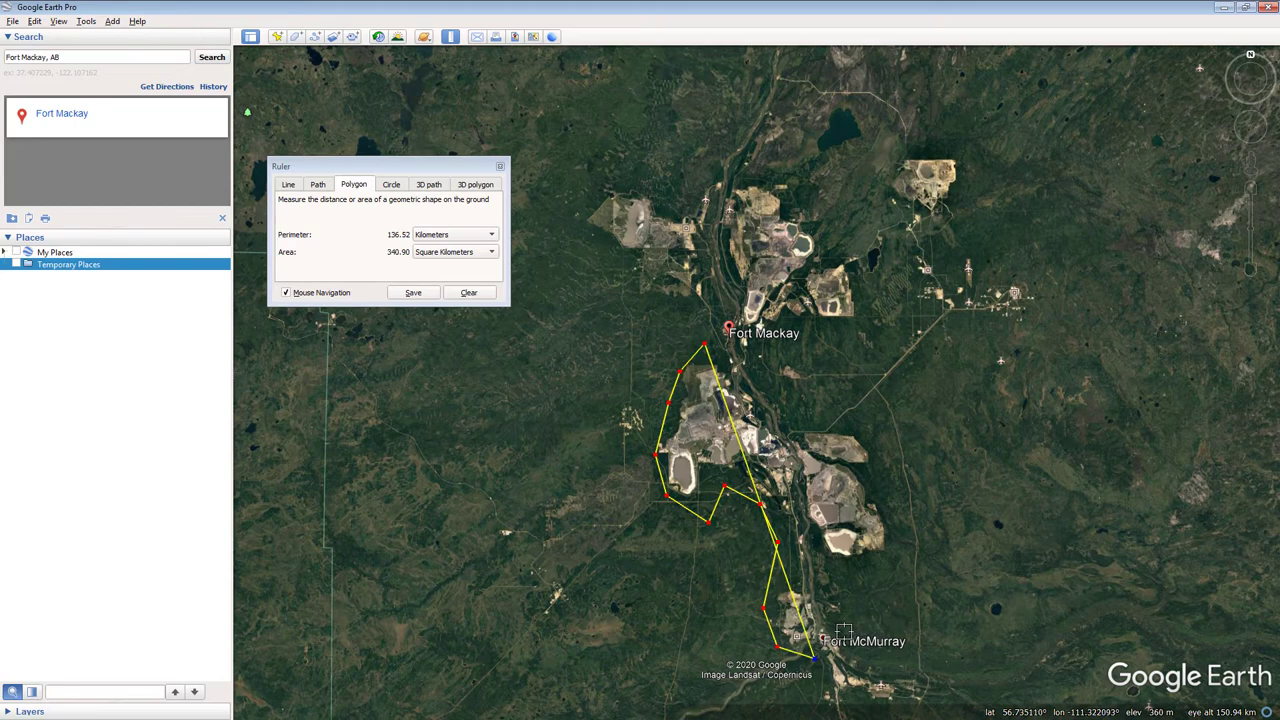
# Continue the outline up the eastern mine edge and around the northeastern mines.
pyautogui.click(819, 557)
pyautogui.click(889, 570)
pyautogui.click(897, 537)
pyautogui.click(802, 411)
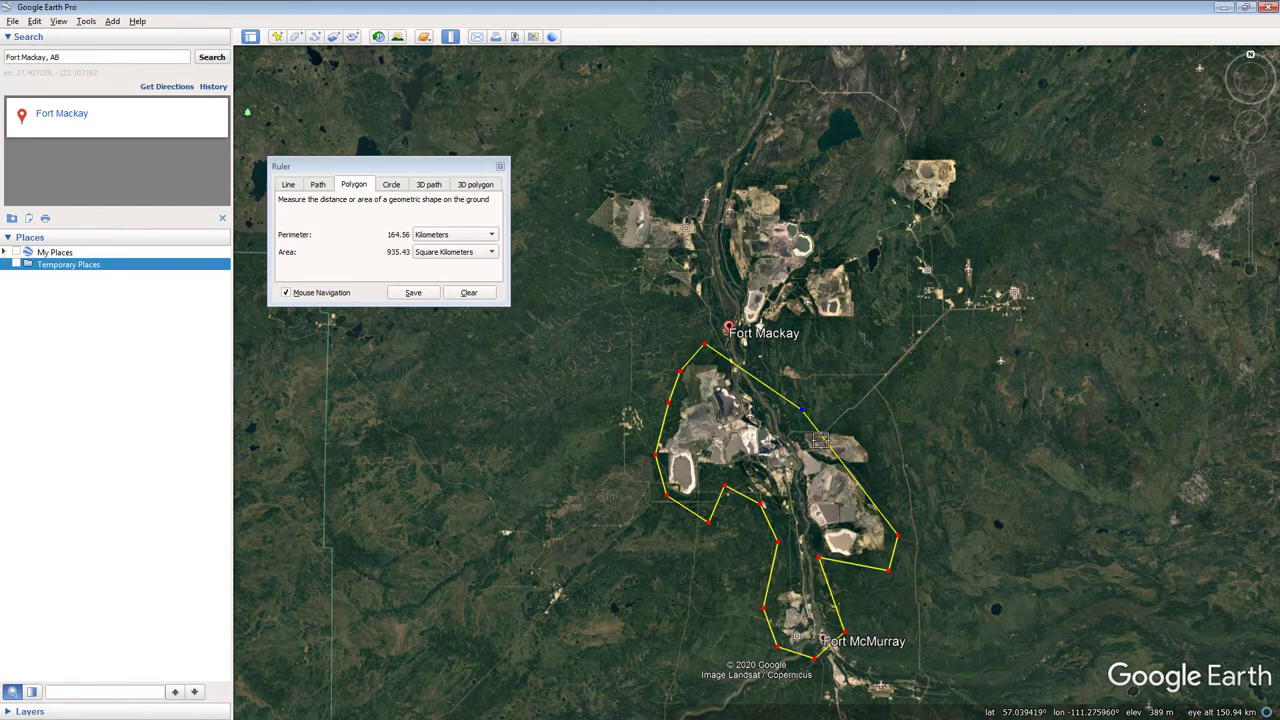
pyautogui.moveTo(802, 411); pyautogui.dragTo(899, 461)
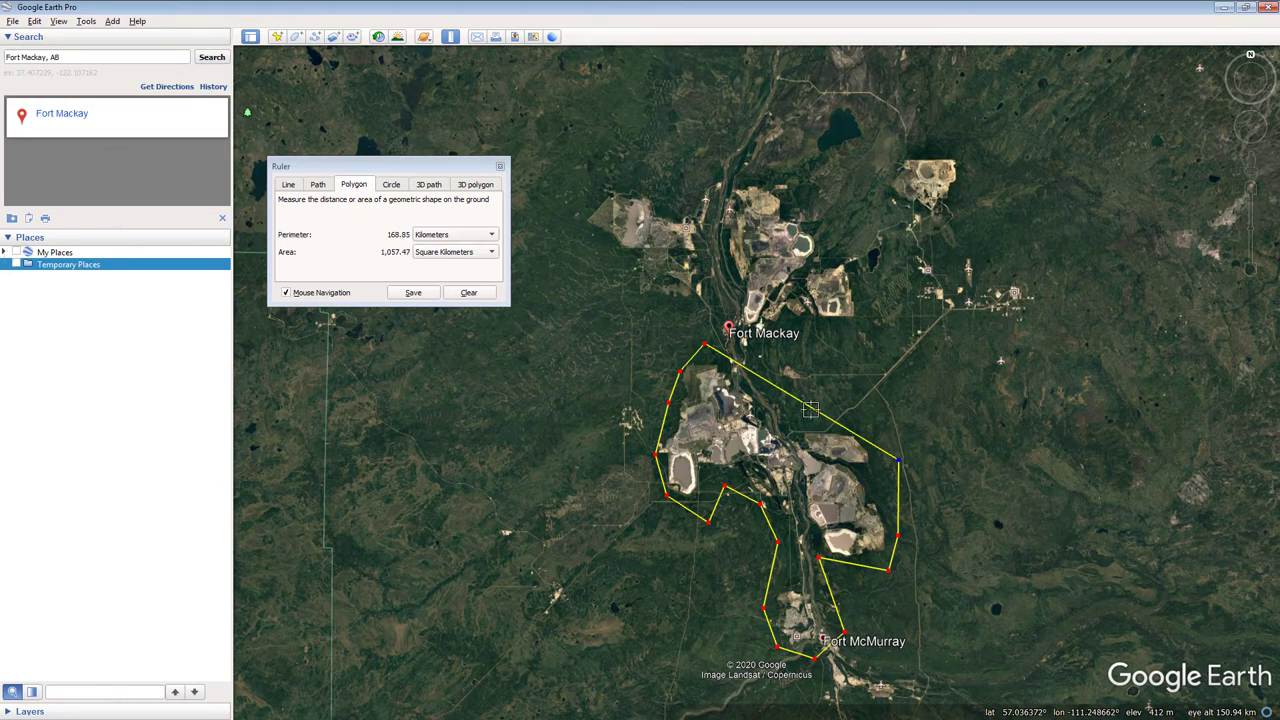
pyautogui.click(803, 418)
pyautogui.click(790, 338)
pyautogui.click(908, 325)
pyautogui.click(1014, 325)
pyautogui.click(1063, 296)
pyautogui.click(1003, 256)
pyautogui.click(973, 214)
# Close the outline across the north back to Fort Mackay and save the 2,847.97 km² polygon.
pyautogui.click(971, 157)
pyautogui.click(929, 139)
pyautogui.click(847, 182)
pyautogui.click(790, 178)
pyautogui.click(744, 166)
pyautogui.click(636, 187)
pyautogui.click(576, 186)
pyautogui.click(575, 266)
pyautogui.click(688, 298)
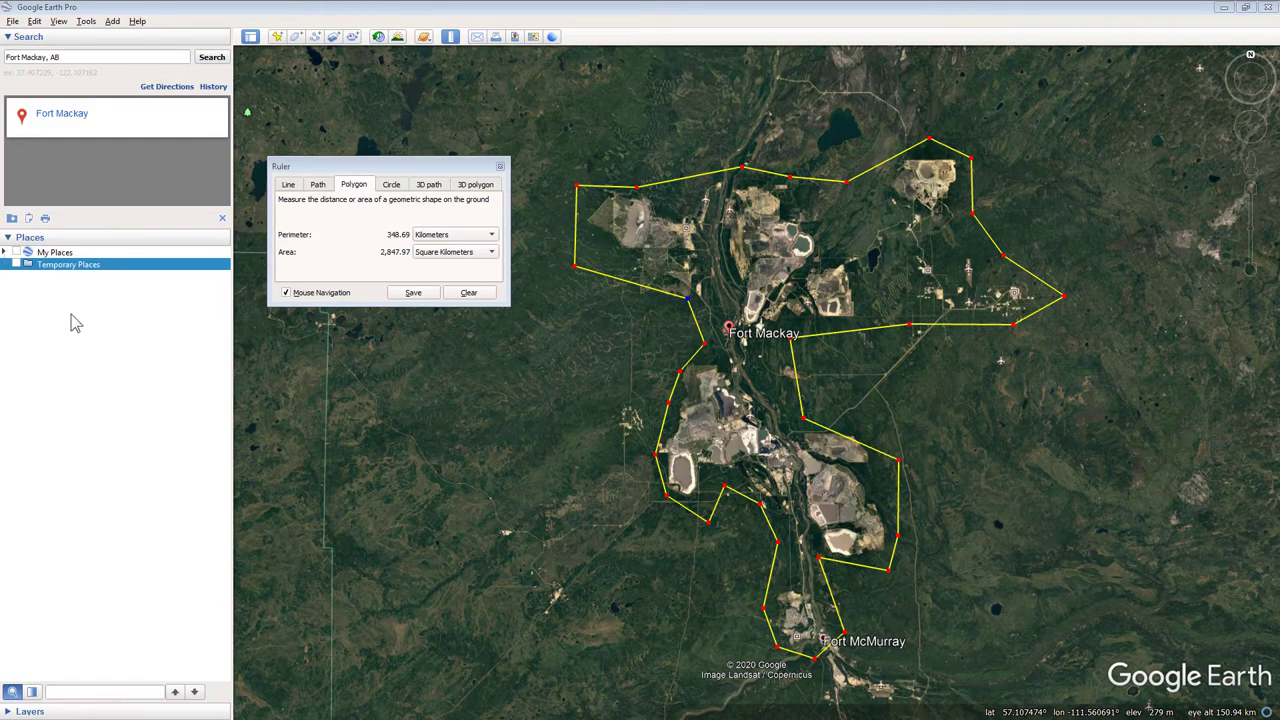
pyautogui.click(413, 292)
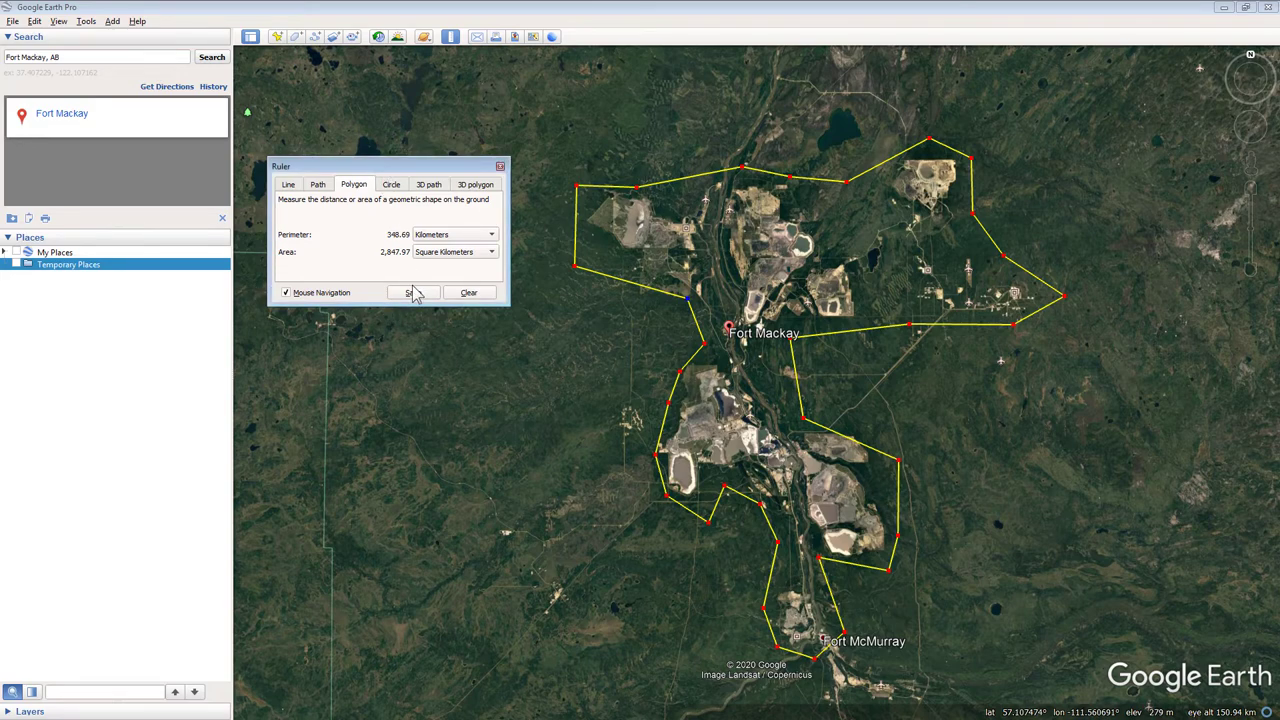
pyautogui.click(413, 292)
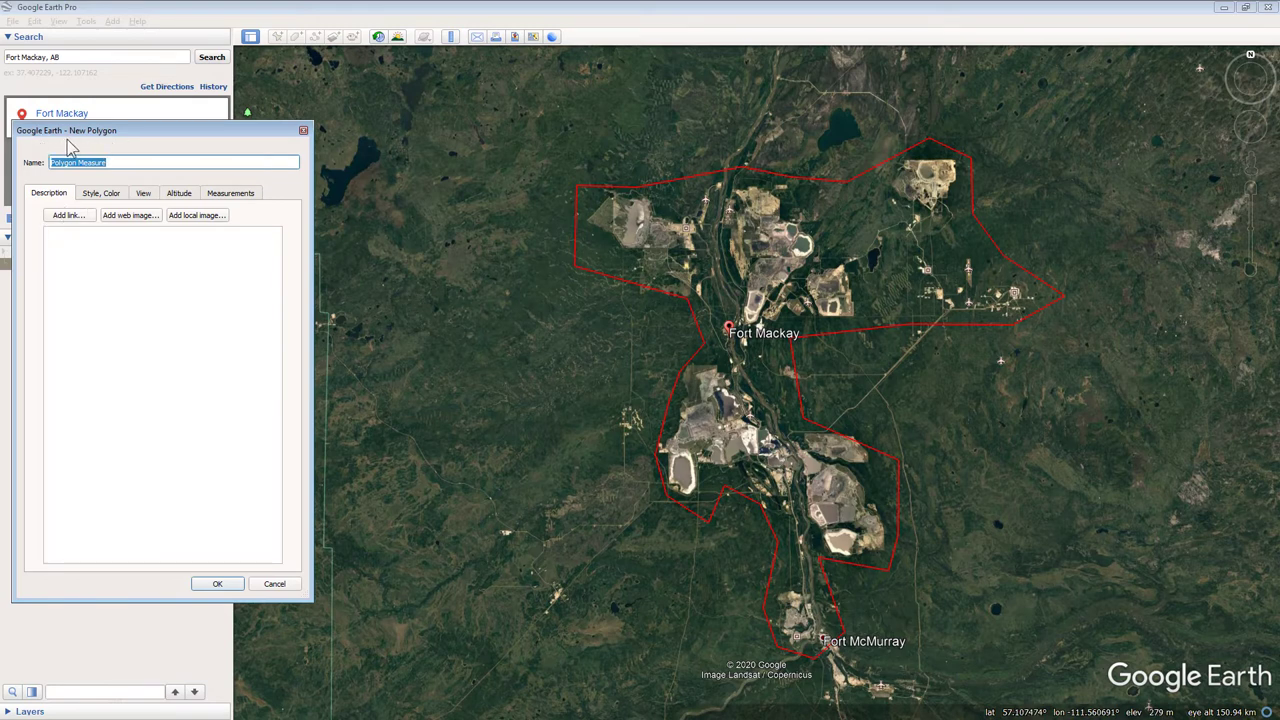
# Replace the default name 'Polygon Measure' with the pasted Athabasca label, entering 2,847 as the area.
pyautogui.click(118, 163)
pyautogui.moveTo(80, 163); pyautogui.dragTo(27, 170)
pyautogui.click(117, 163)
pyautogui.moveTo(117, 163); pyautogui.dragTo(15, 162)
pyautogui.write('Athabasca Oil Region Current Area: ----- Square Kilometers')
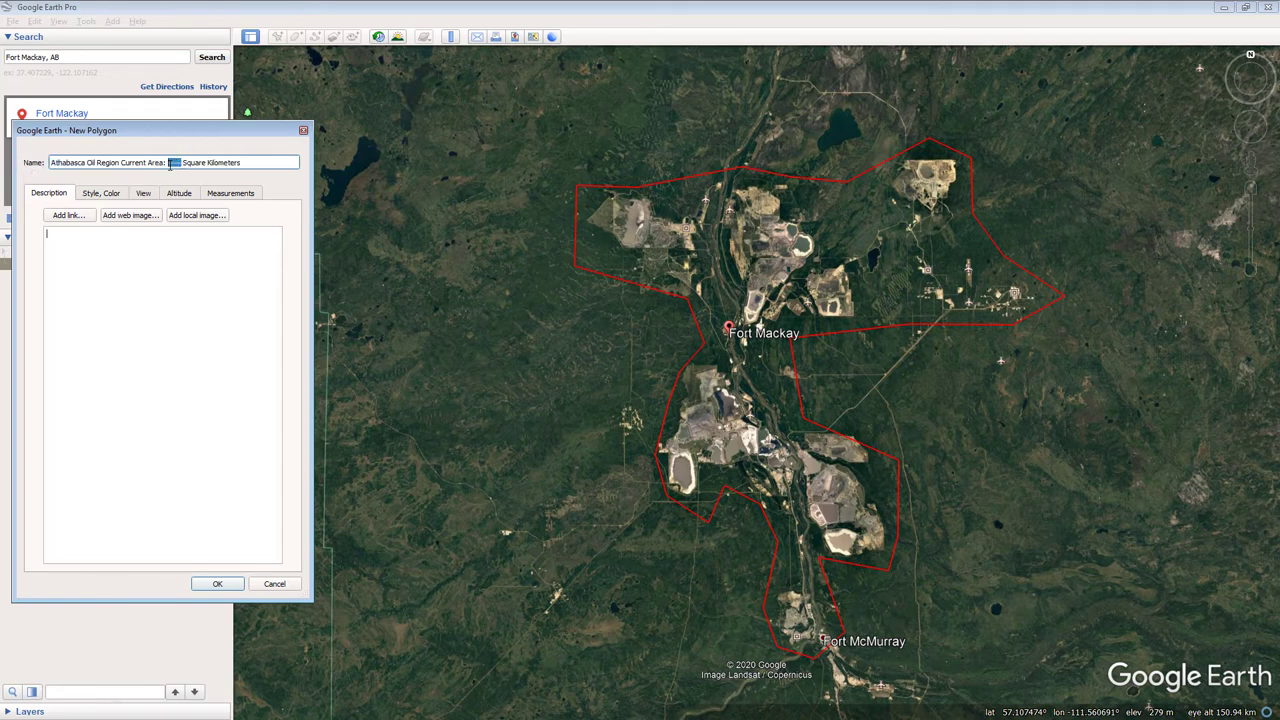
pyautogui.write('2,847')
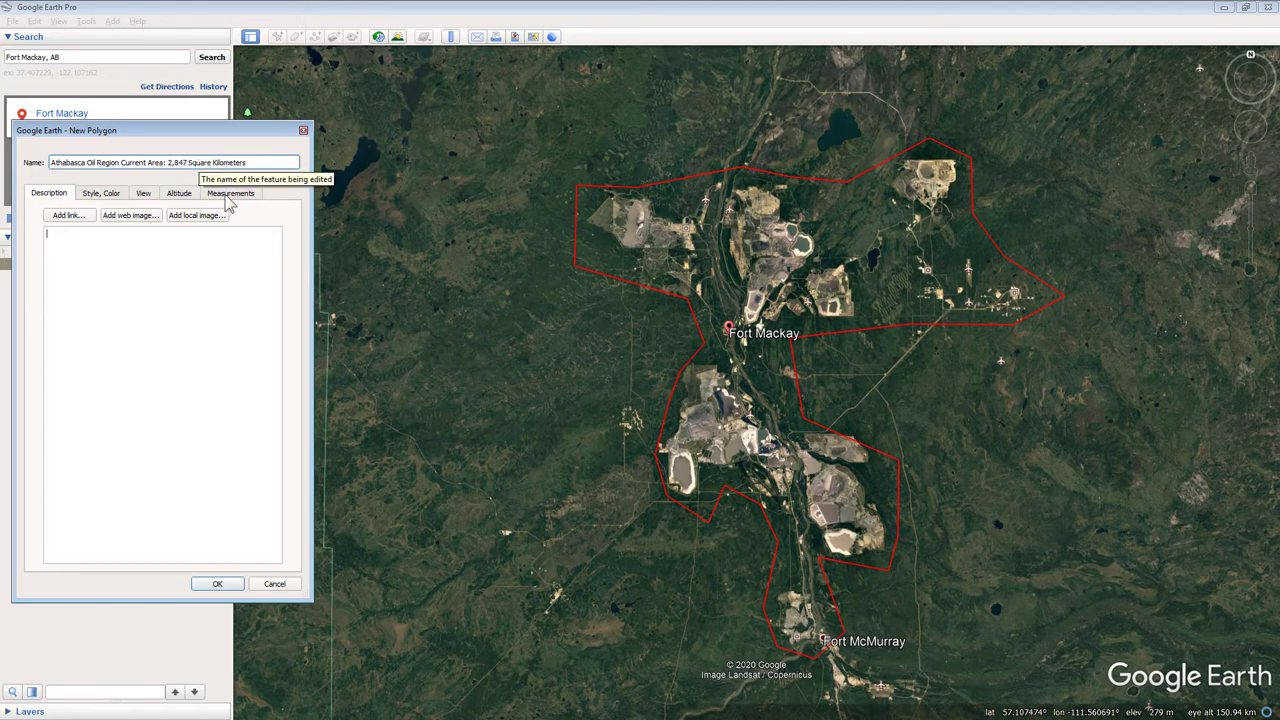
pyautogui.moveTo(221, 132); pyautogui.dragTo(251, 127)
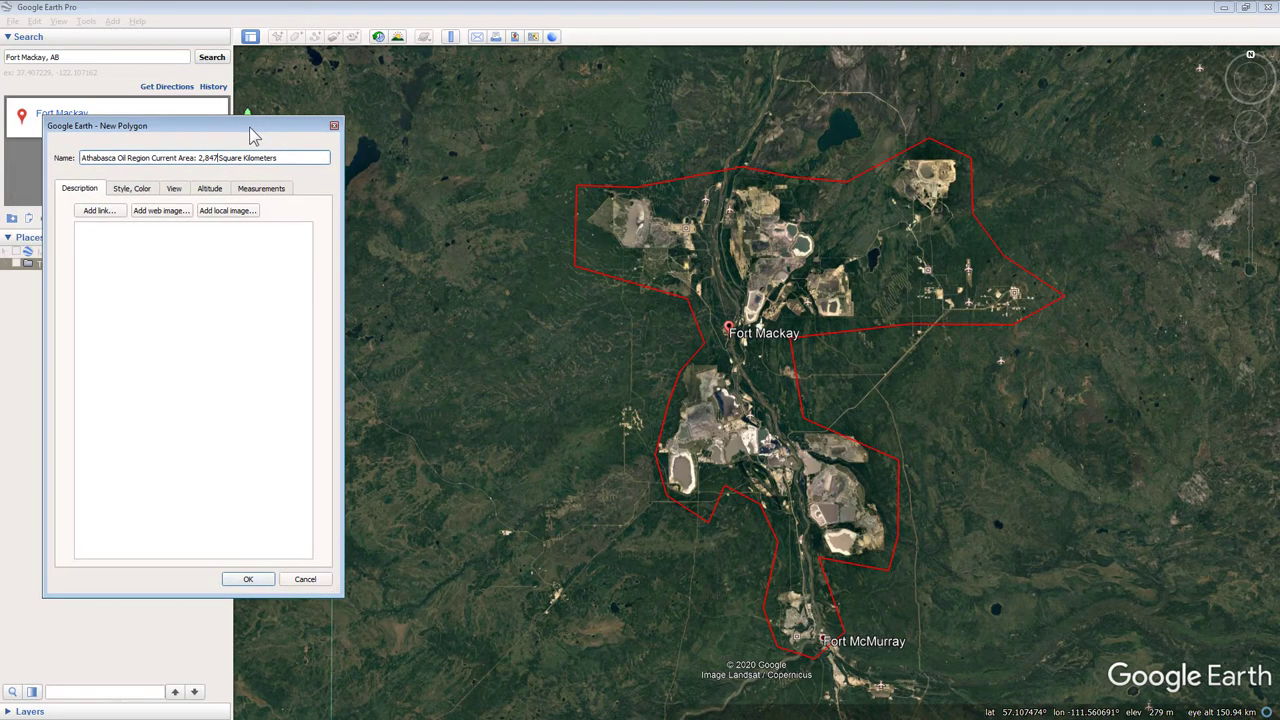
# Show the polygon's area in Square Kilometers on the Measurements tab.
pyautogui.click(262, 188)
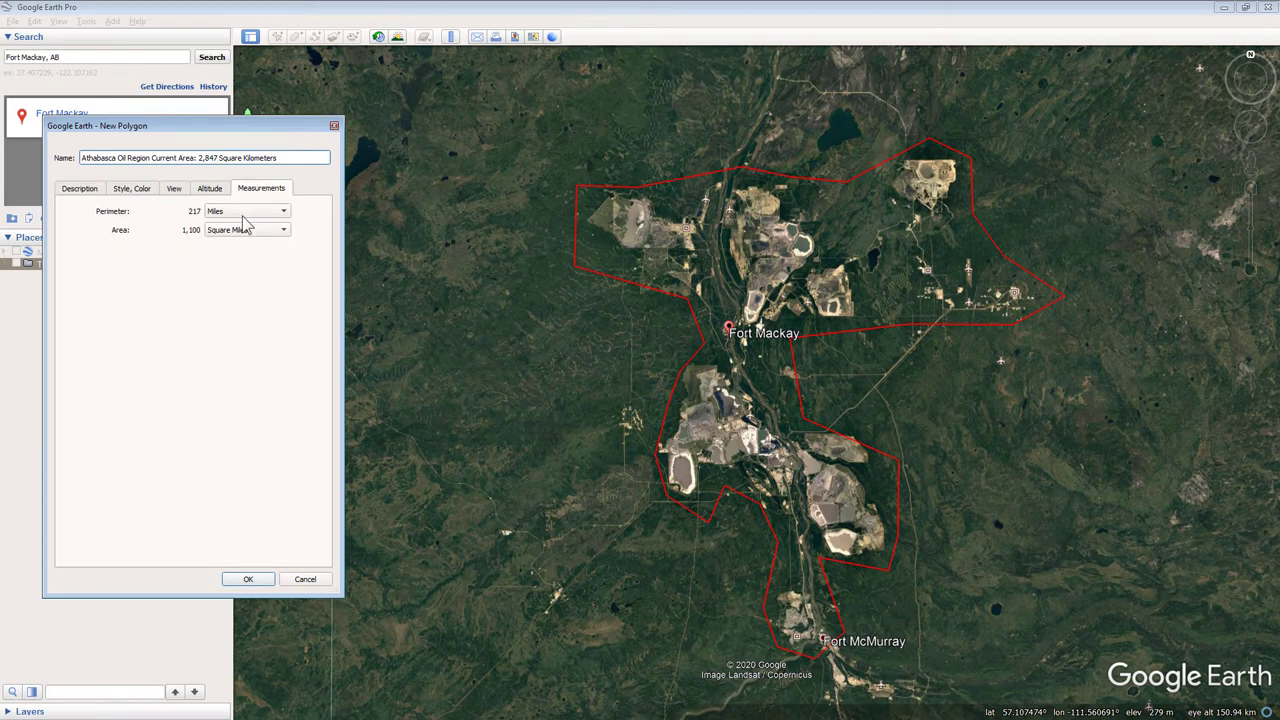
pyautogui.click(274, 231)
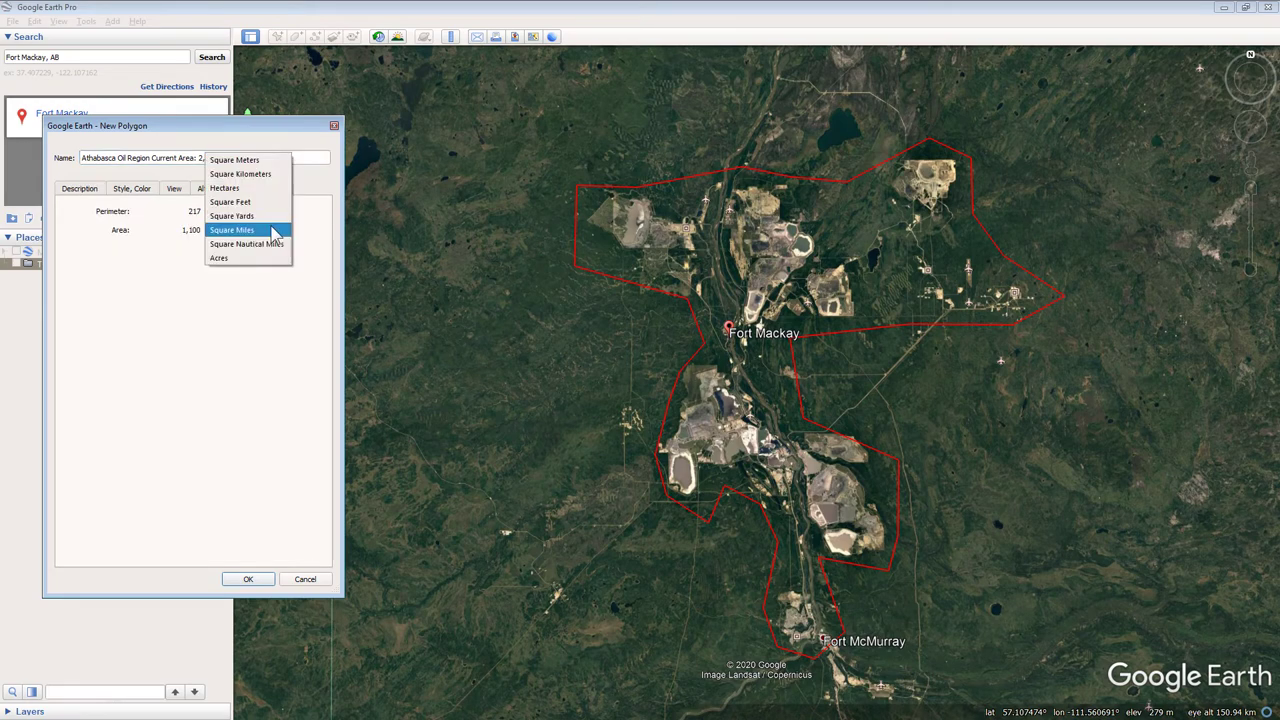
pyautogui.click(242, 174)
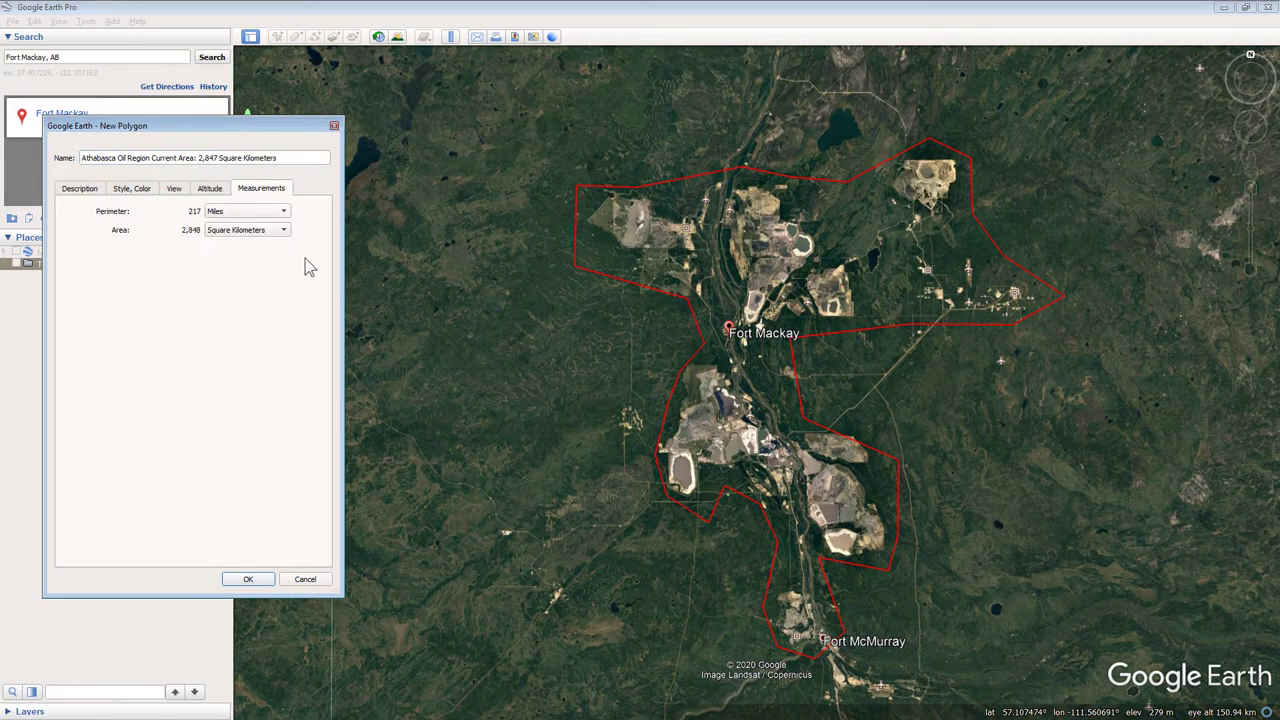
# Change the name's area figure to 2,848, copy the name, and save the polygon.
pyautogui.click(215, 158)
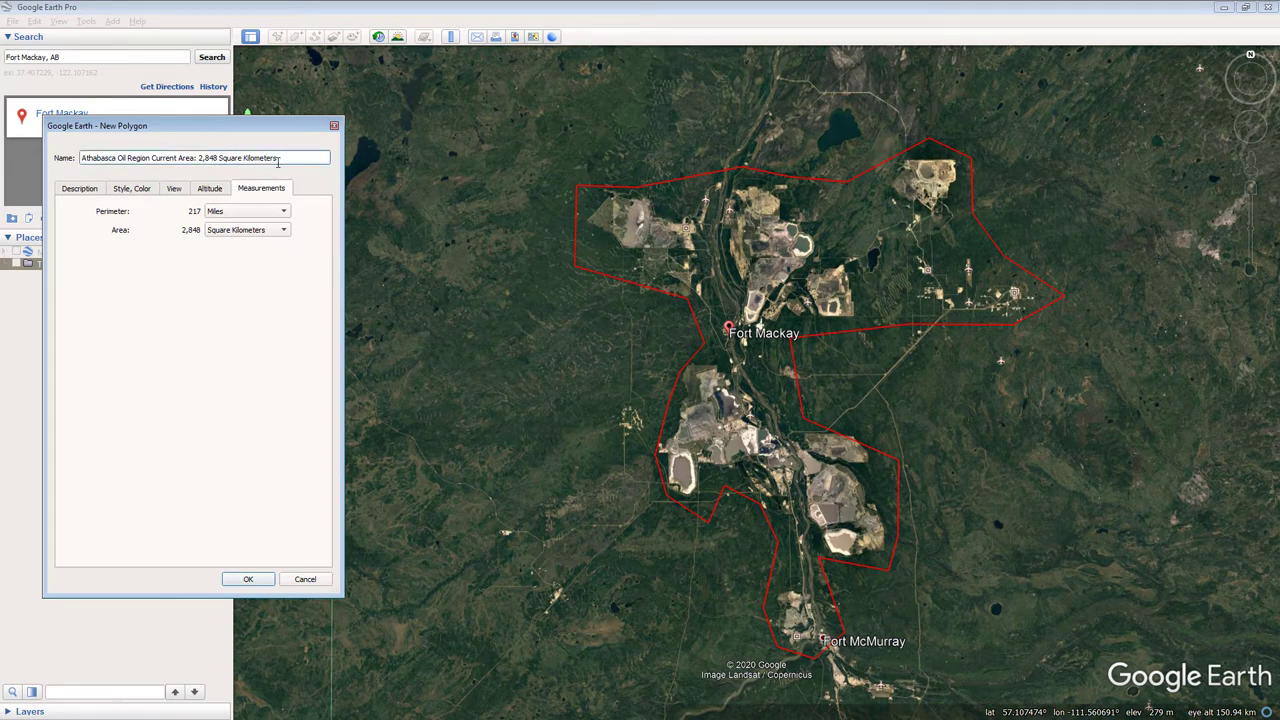
pyautogui.moveTo(293, 160); pyautogui.dragTo(62, 166)
pyautogui.hotkey('ctrl', 'c')
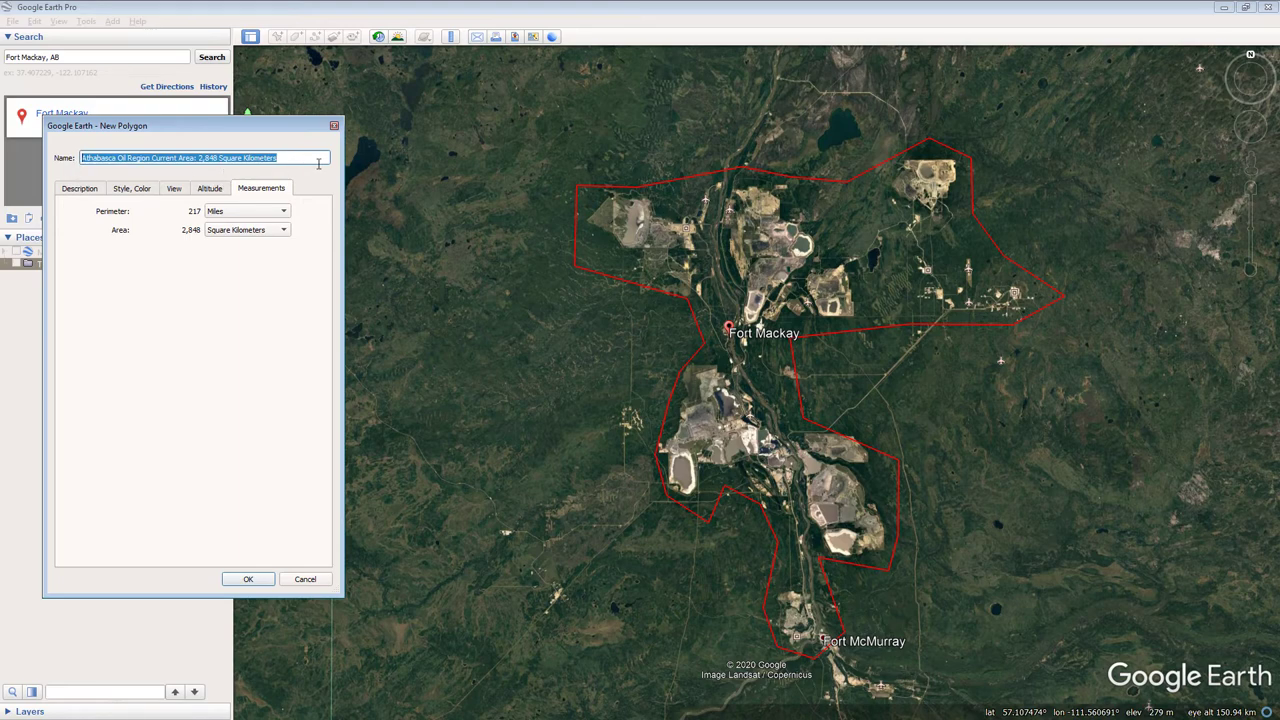
pyautogui.click(310, 163)
pyautogui.click(252, 580)
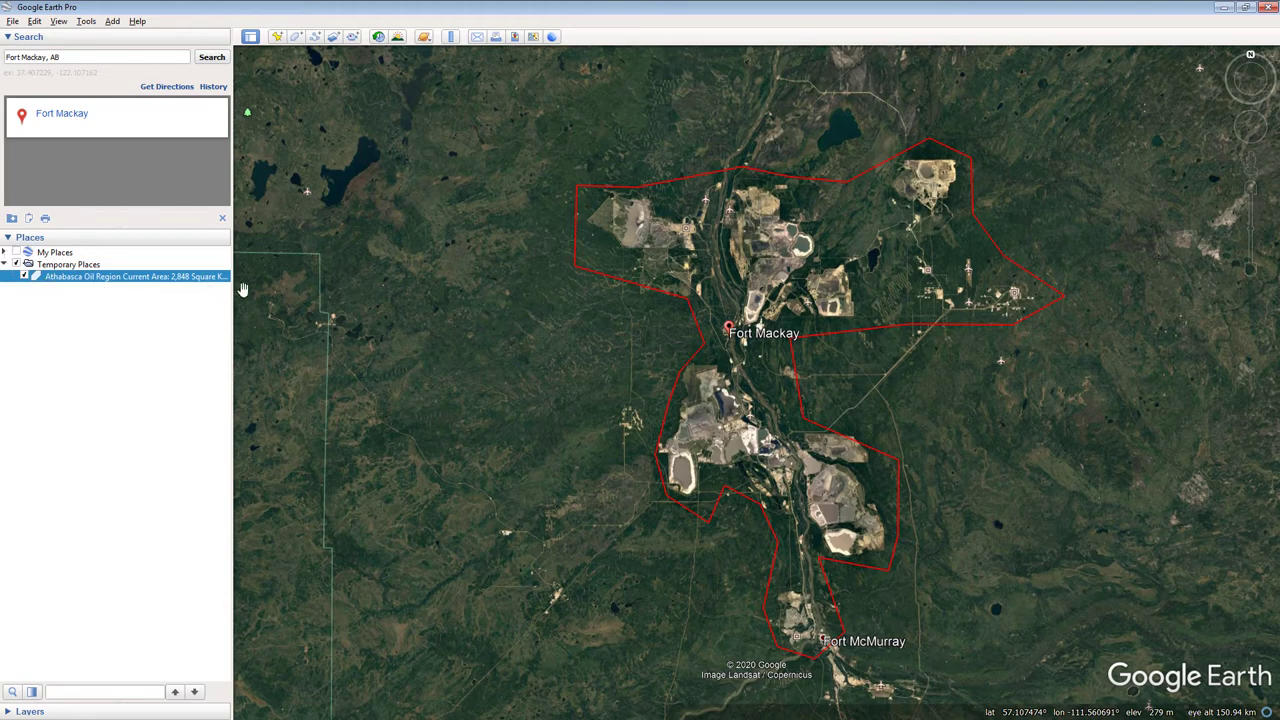
# Start a map image titled with the pasted polygon name and clear the placeholder description.
pyautogui.click(517, 42)
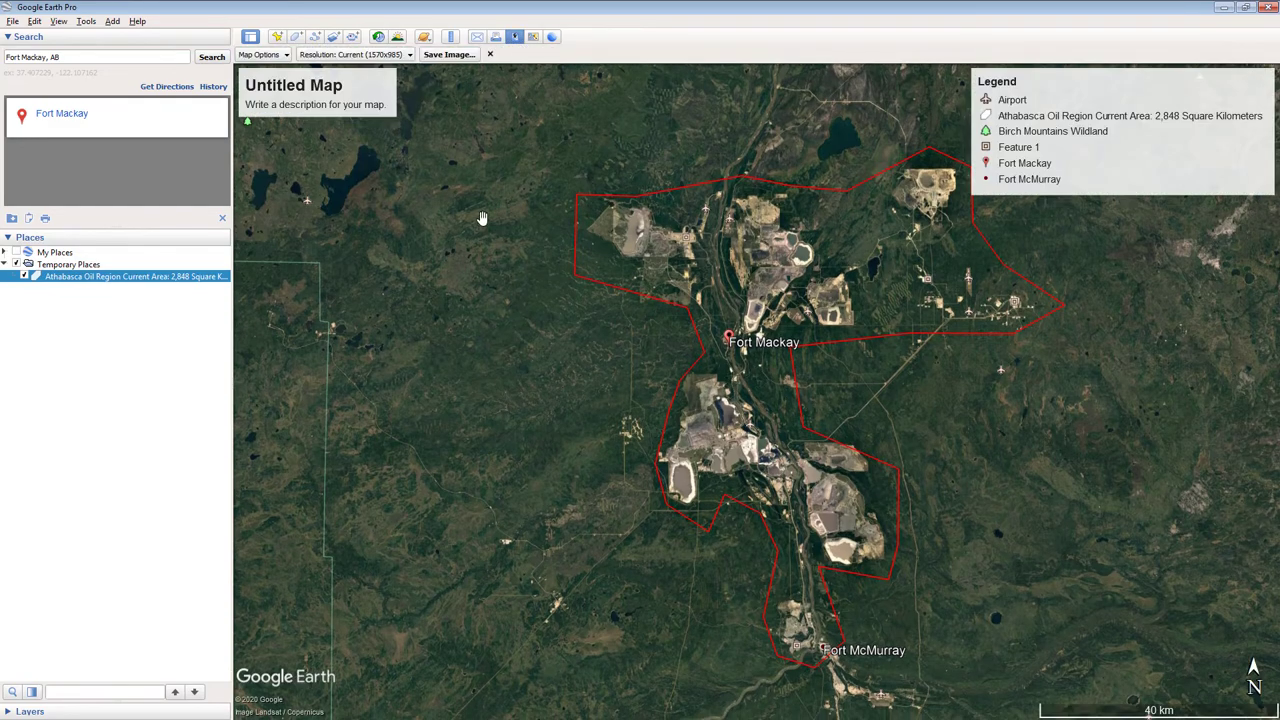
pyautogui.click(300, 87)
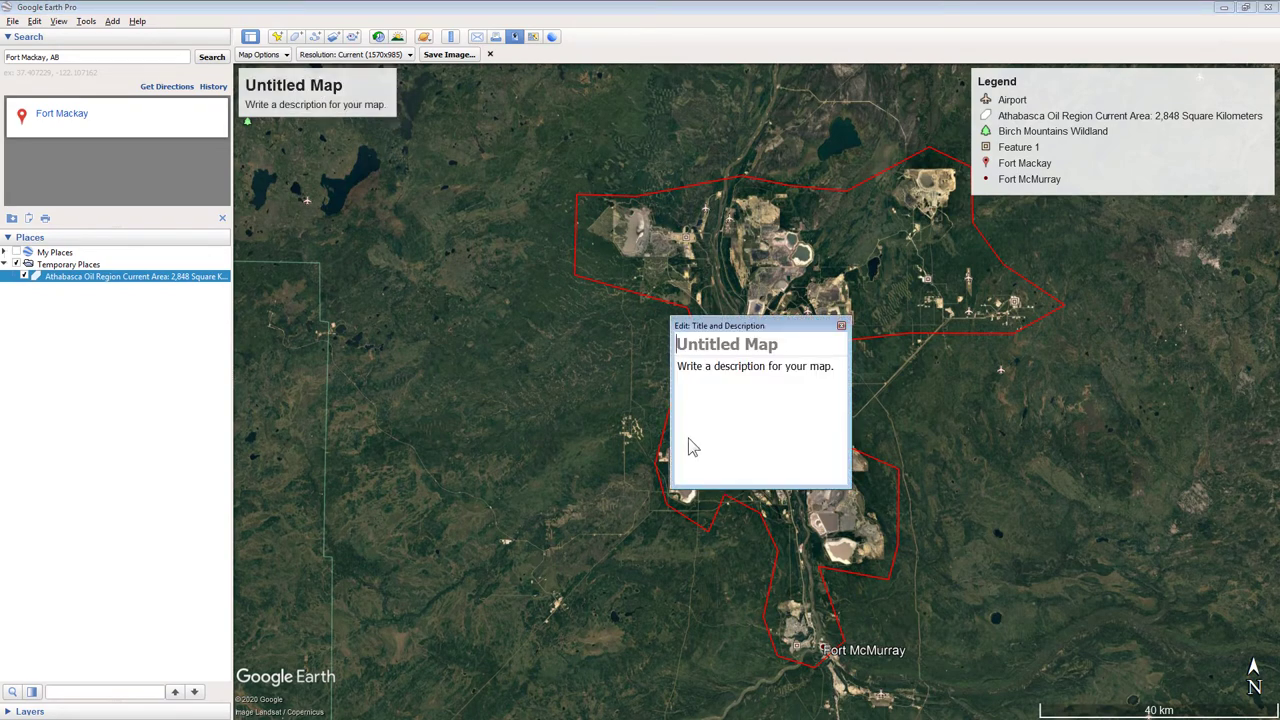
pyautogui.hotkey('ctrl', 'v')
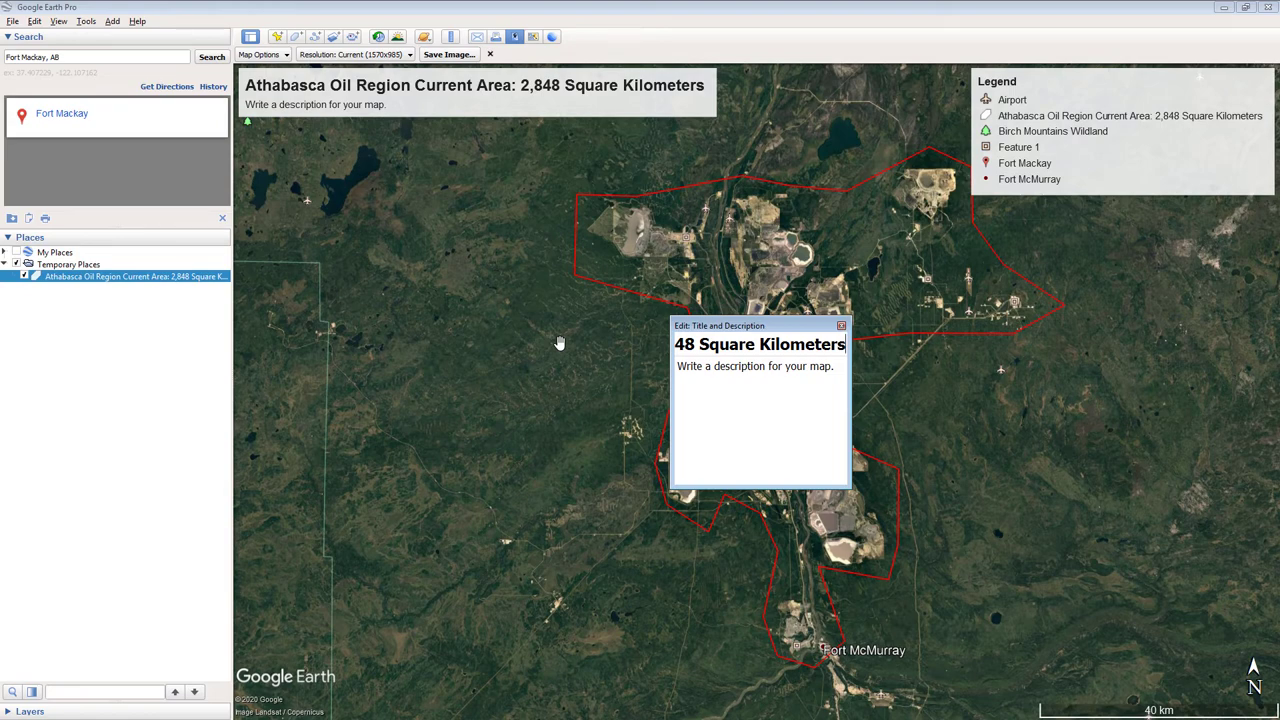
pyautogui.click(748, 366)
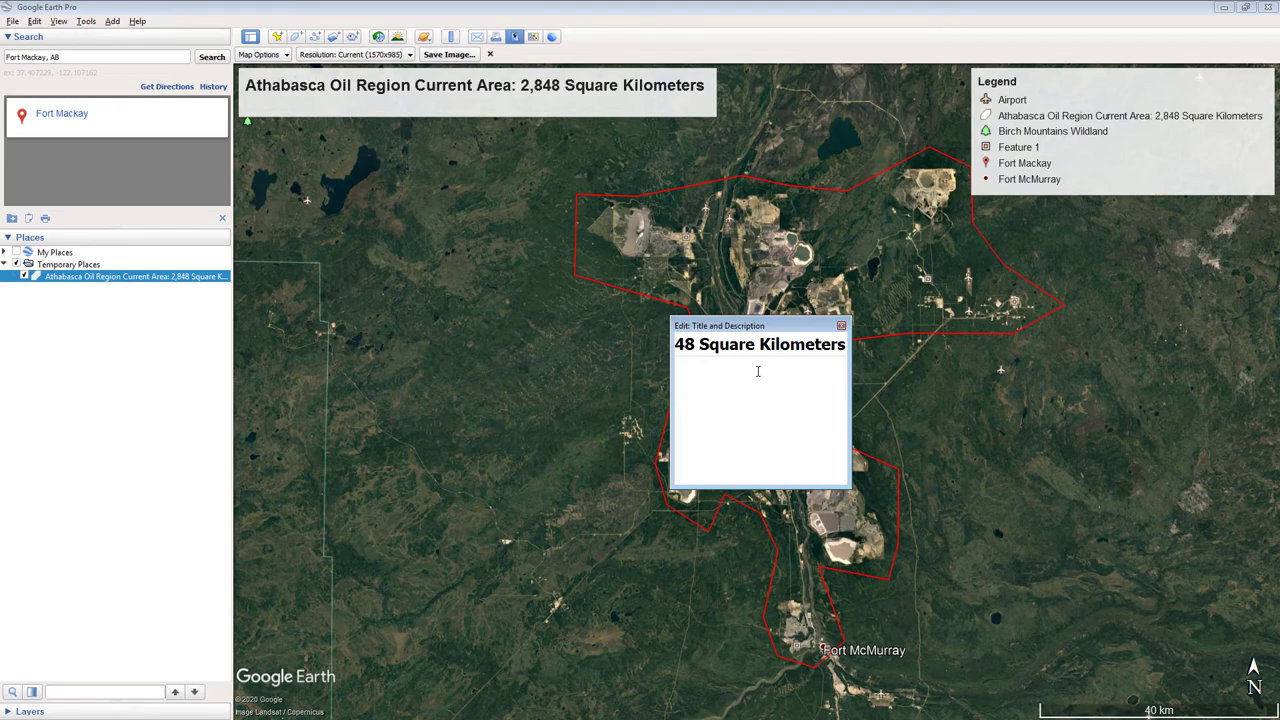
pyautogui.click(842, 328)
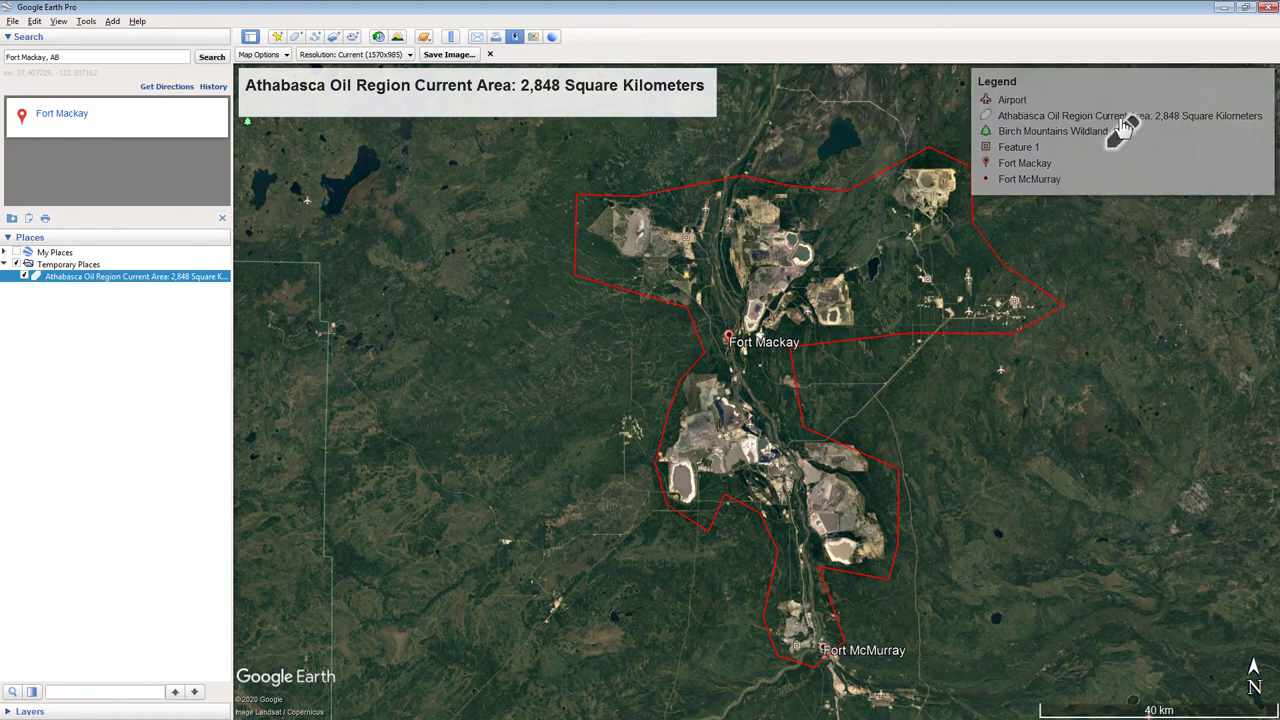
# Remove Fort McMurray, Fort Mackay, Feature 1, Birch Mountains Wildland and Airport from the legend.
pyautogui.click(1122, 133)
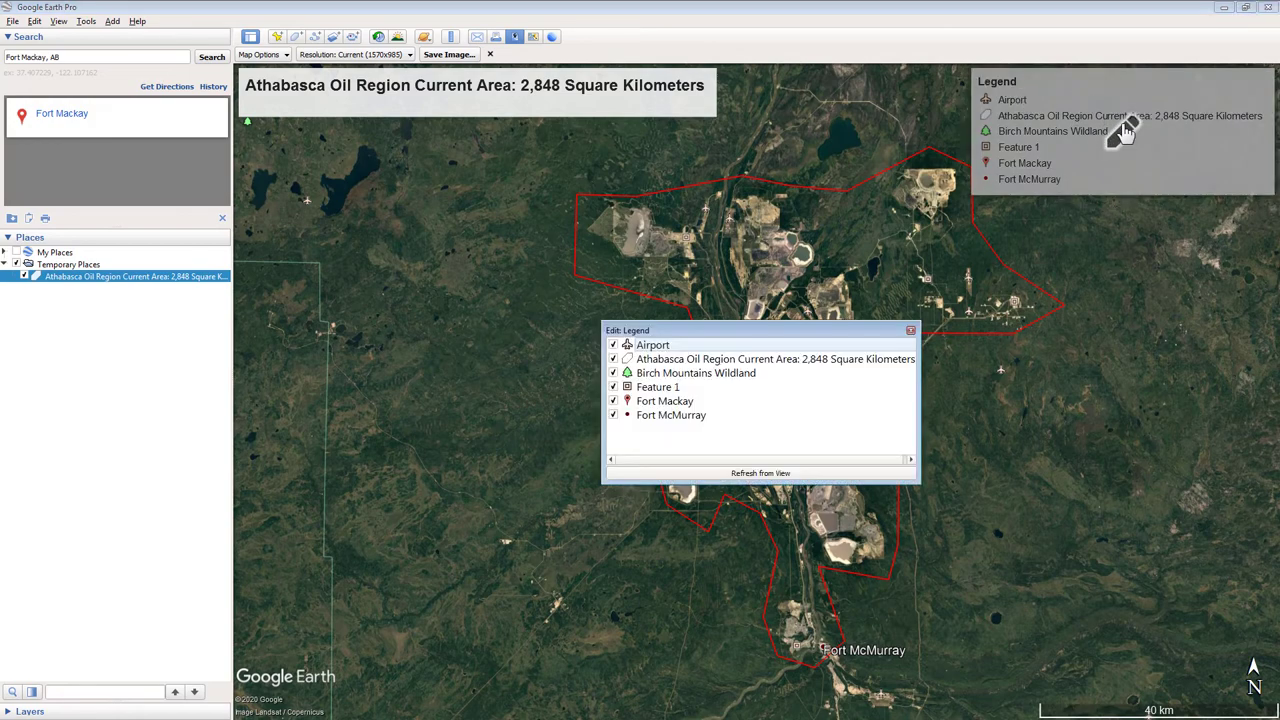
pyautogui.click(614, 415)
pyautogui.click(614, 401)
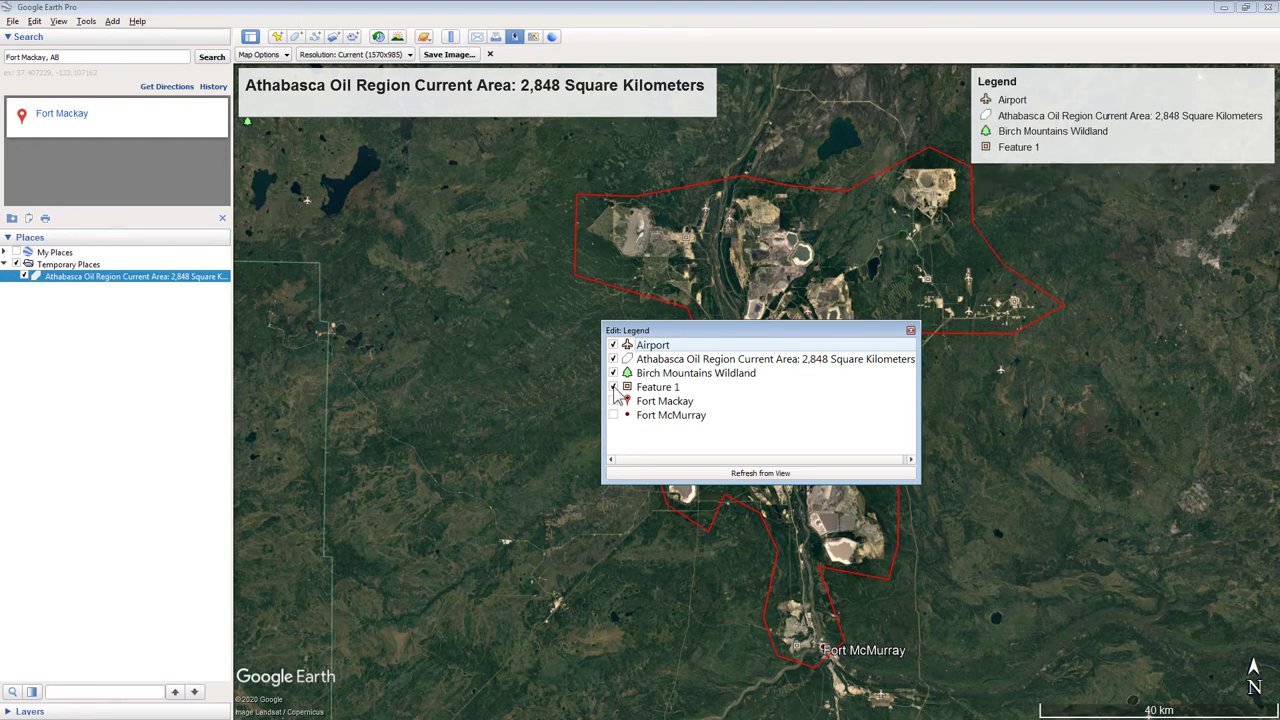
pyautogui.click(614, 387)
pyautogui.click(614, 373)
pyautogui.click(614, 345)
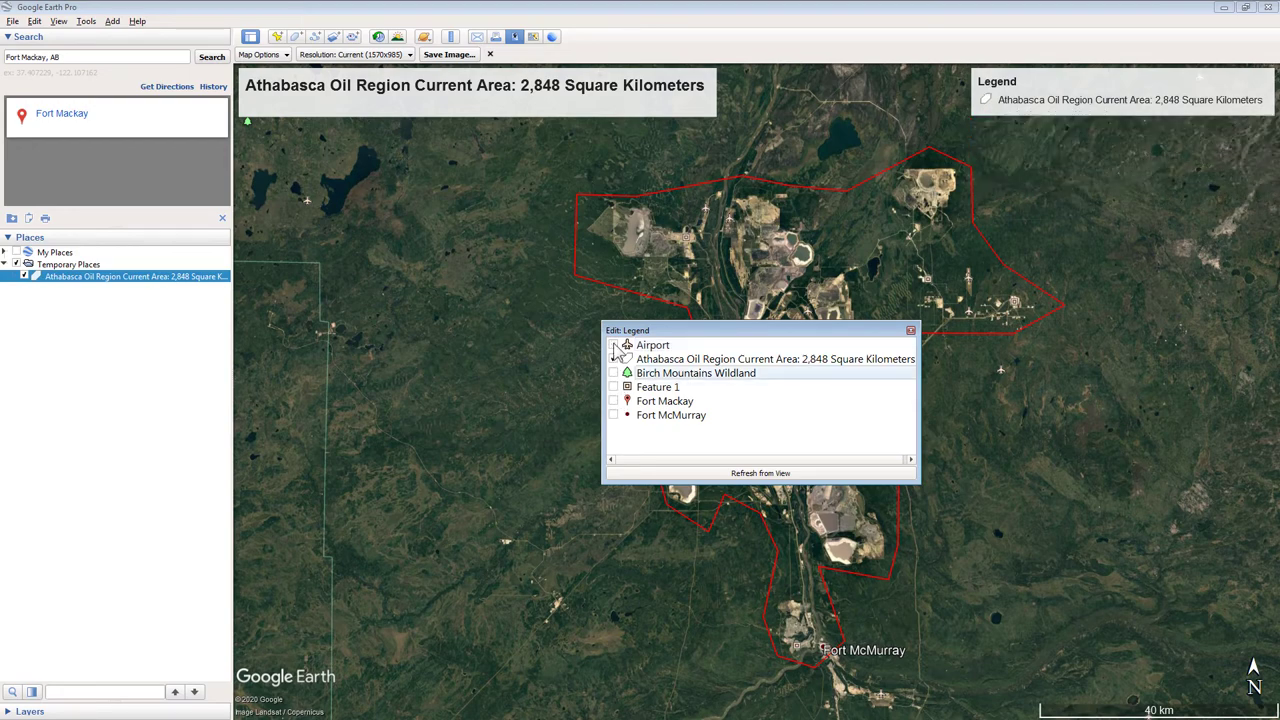
pyautogui.click(910, 331)
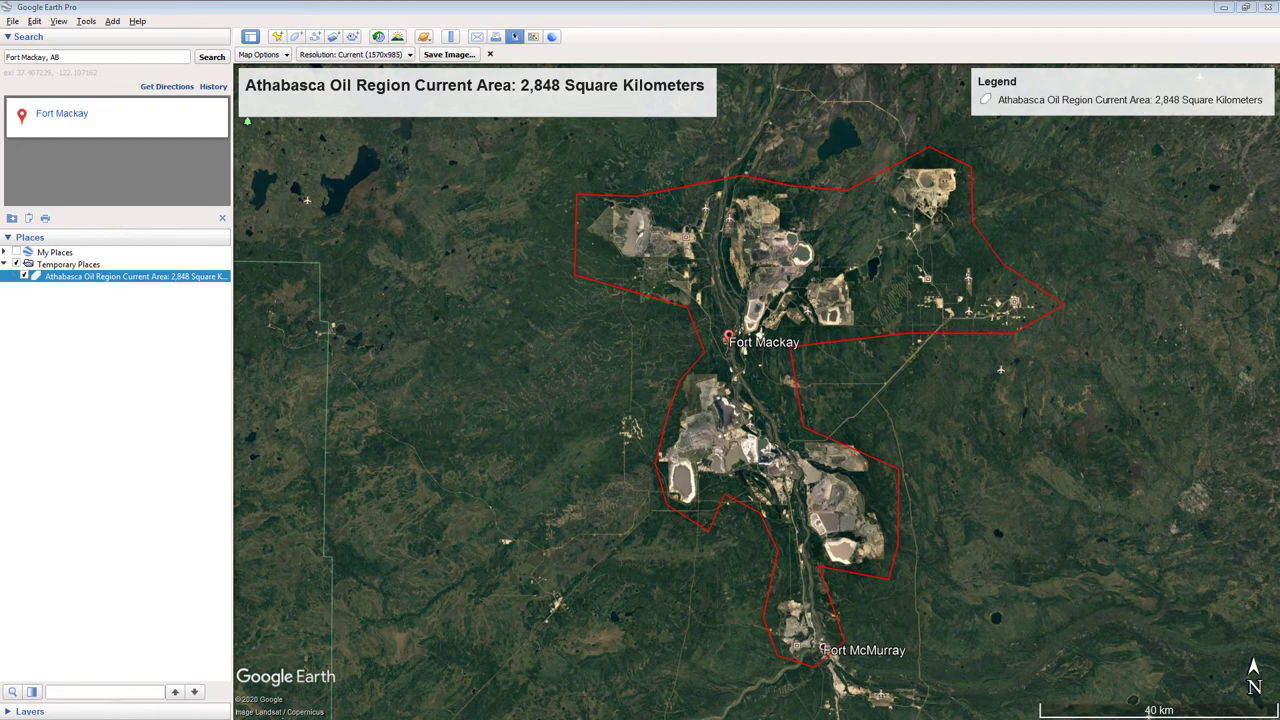
# Exit the map-image layout and set historical imagery back to 12/30/1984.
pyautogui.click(490, 55)
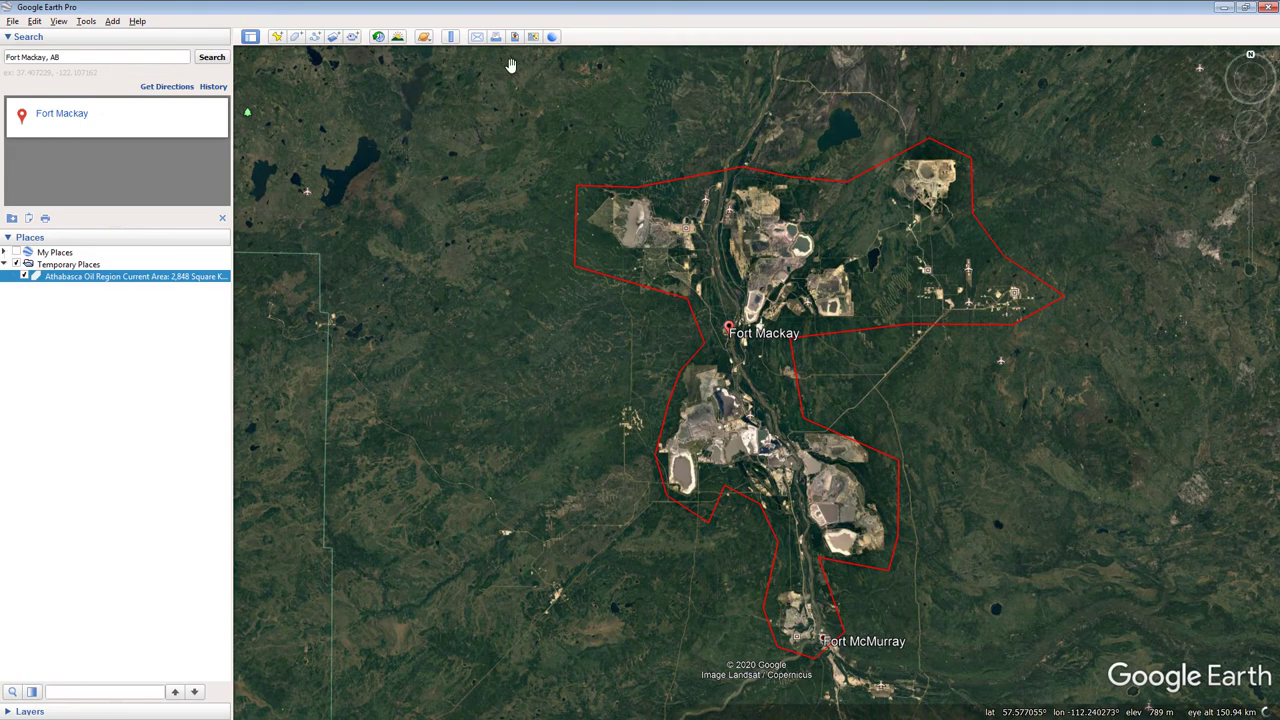
pyautogui.click(379, 38)
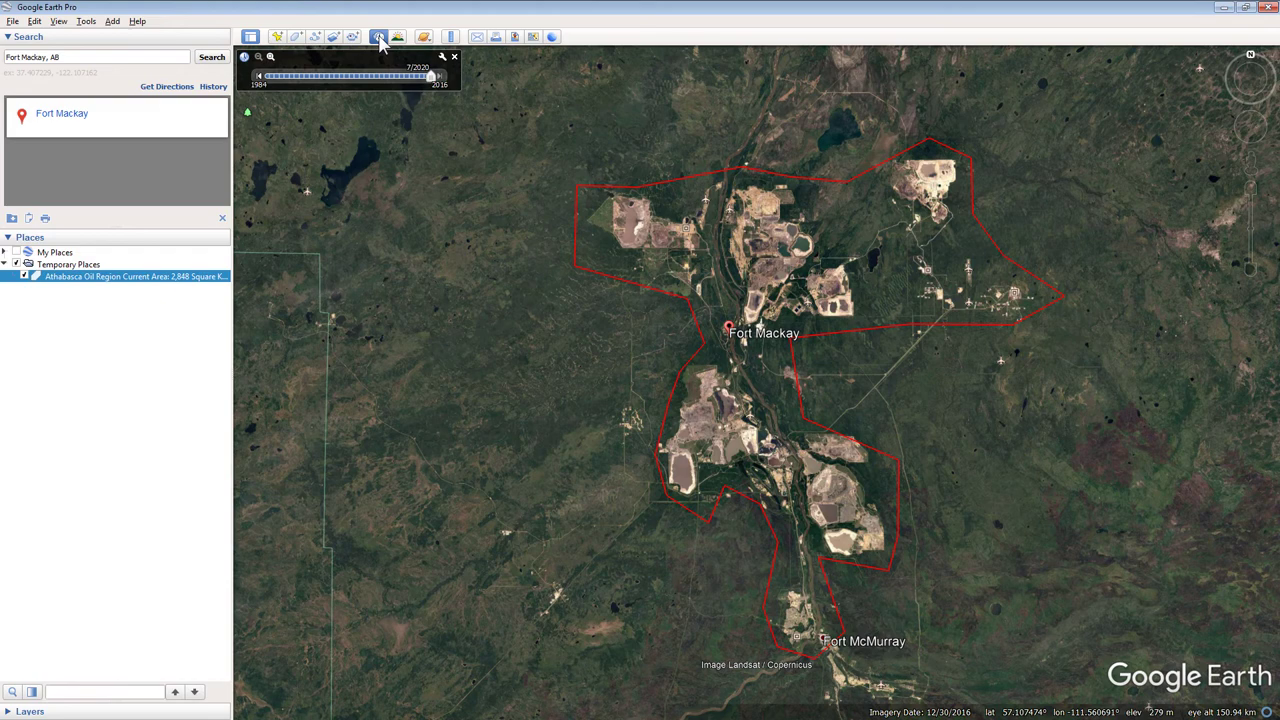
pyautogui.moveTo(434, 82); pyautogui.dragTo(265, 84)
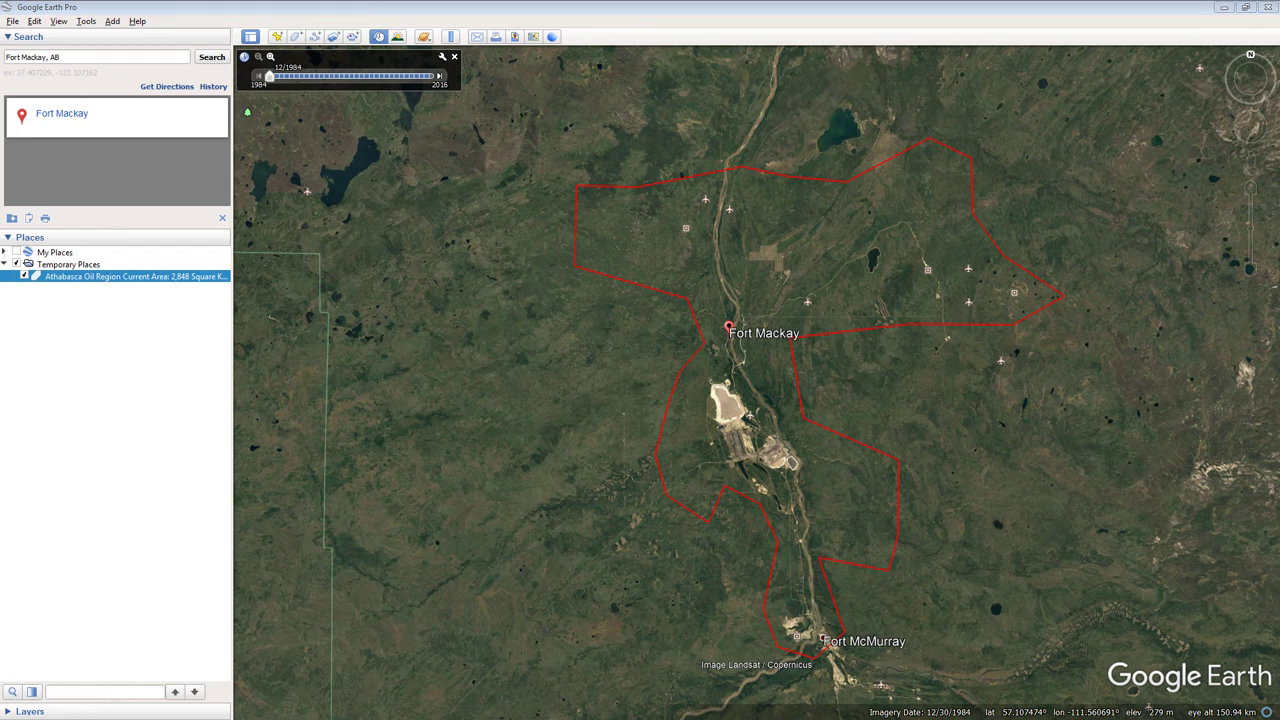
# Start a new map image titled 'Athabasca Oil Region in 1984 and Future Industrialized Area'.
pyautogui.click(516, 37)
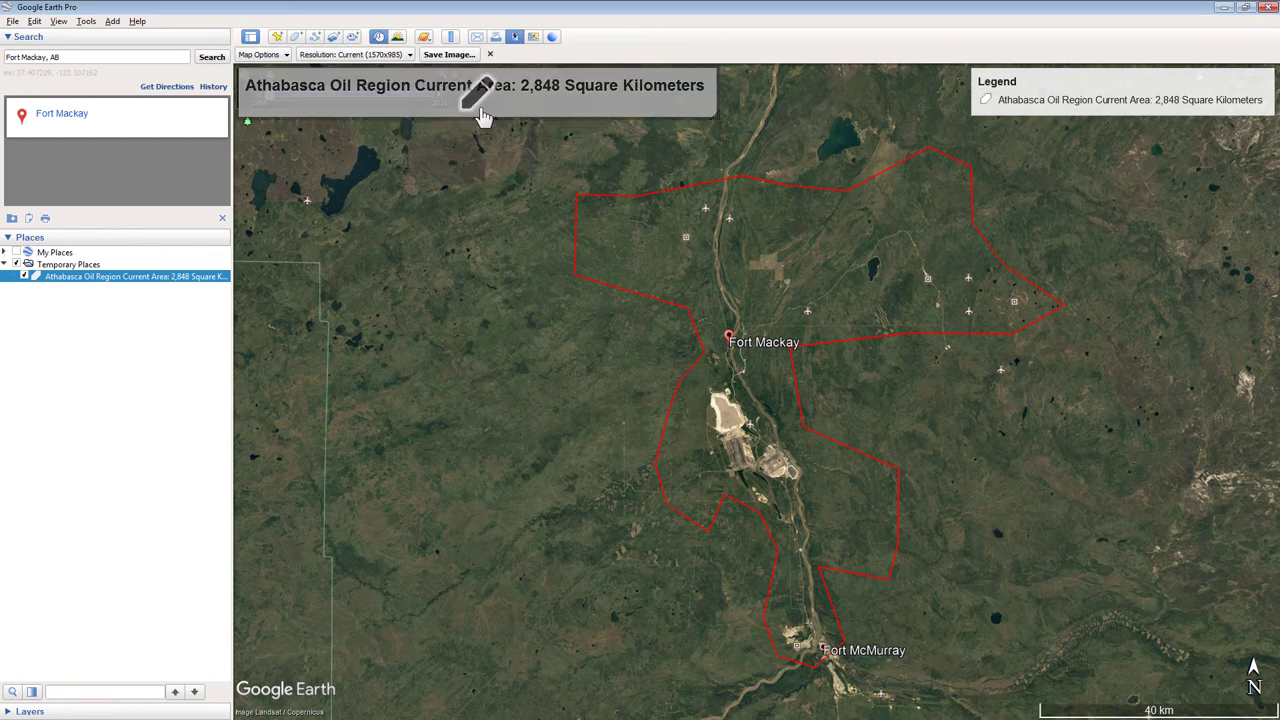
pyautogui.click(480, 112)
pyautogui.moveTo(822, 342); pyautogui.dragTo(660, 347)
pyautogui.press('BackSpace')
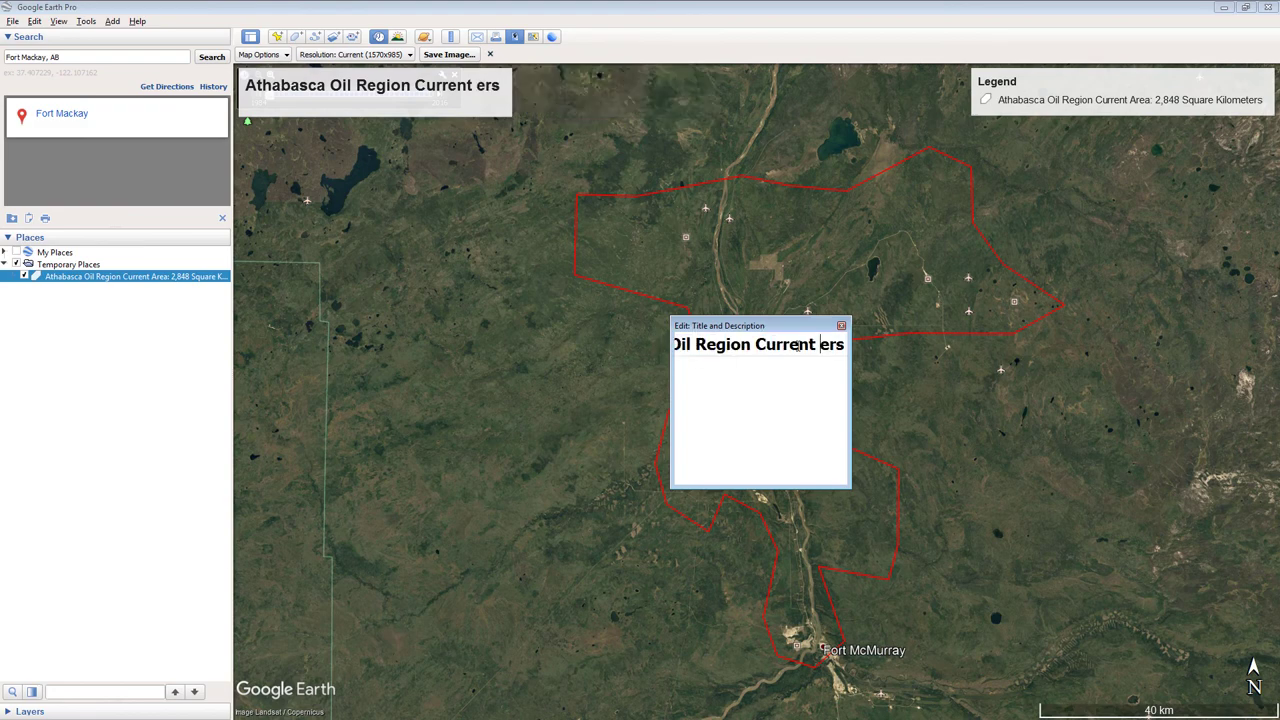
pyautogui.click(806, 340)
pyautogui.press('Delete')
pyautogui.press('Delete')
pyautogui.press('Delete')
pyautogui.press('Delete')
pyautogui.press('Delete')
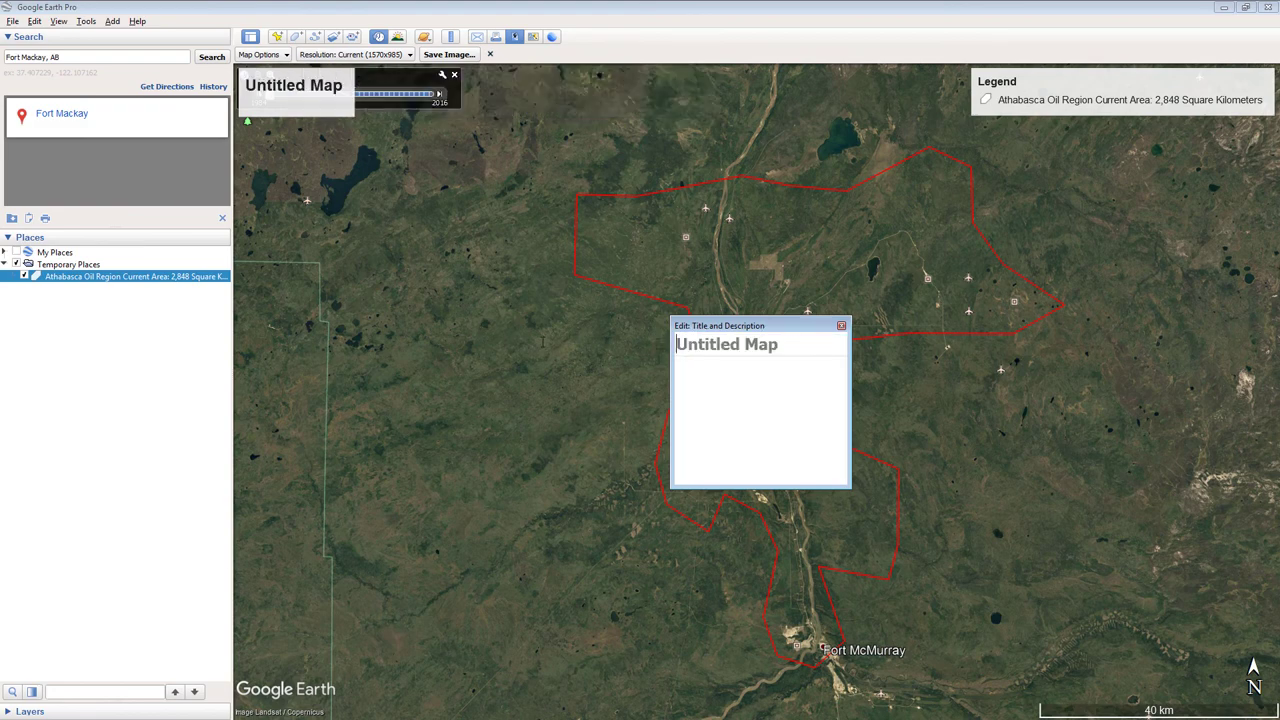
pyautogui.write('Athabasca Oil Region in 1984 and Future Industrialized Area')
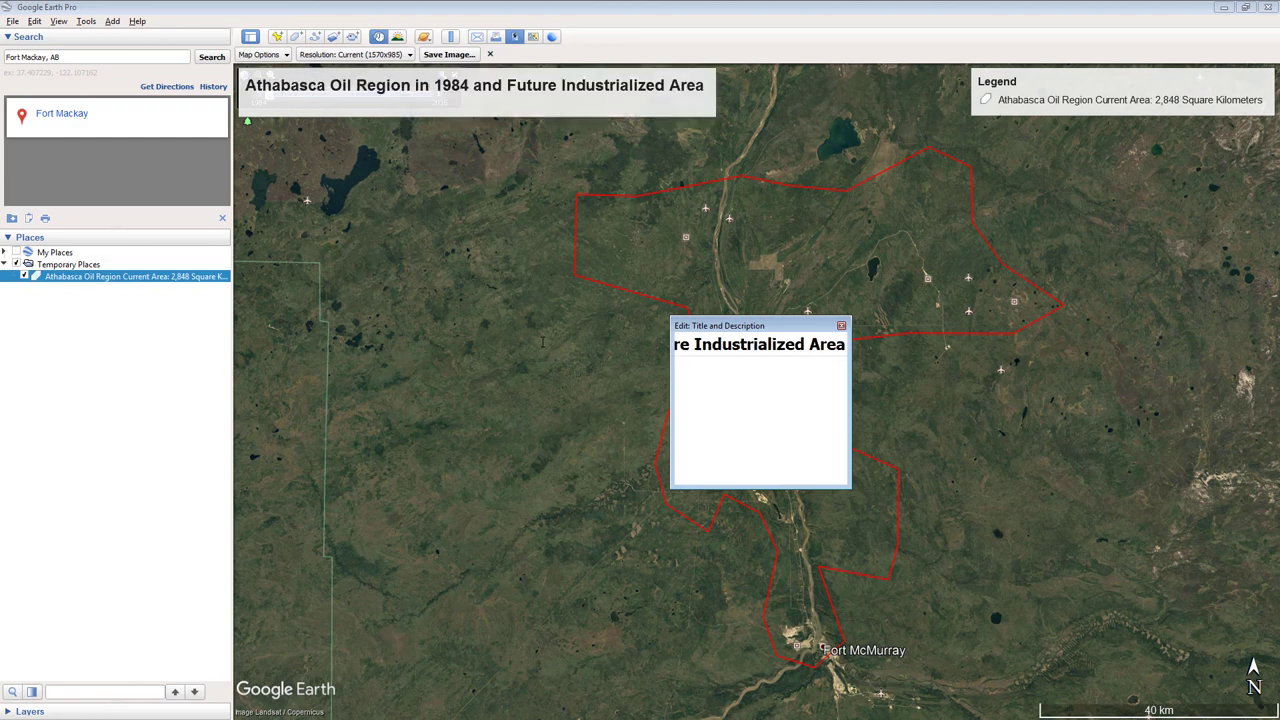
pyautogui.click(842, 326)
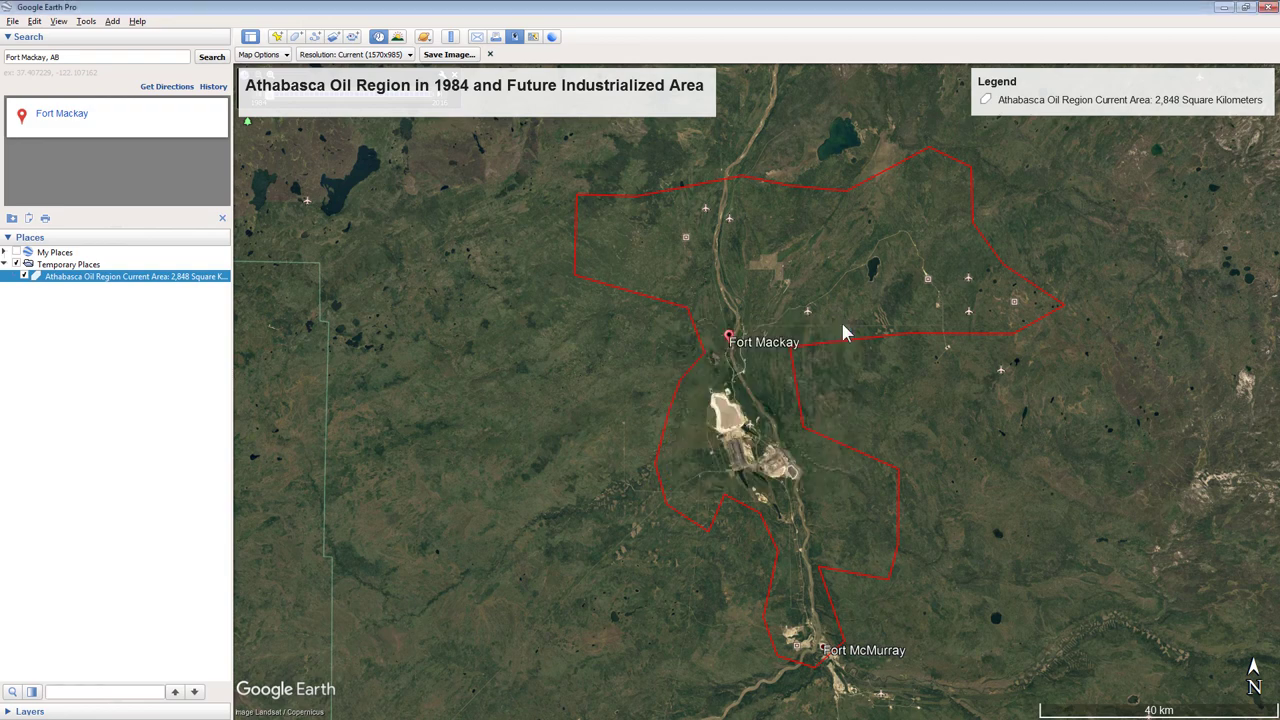